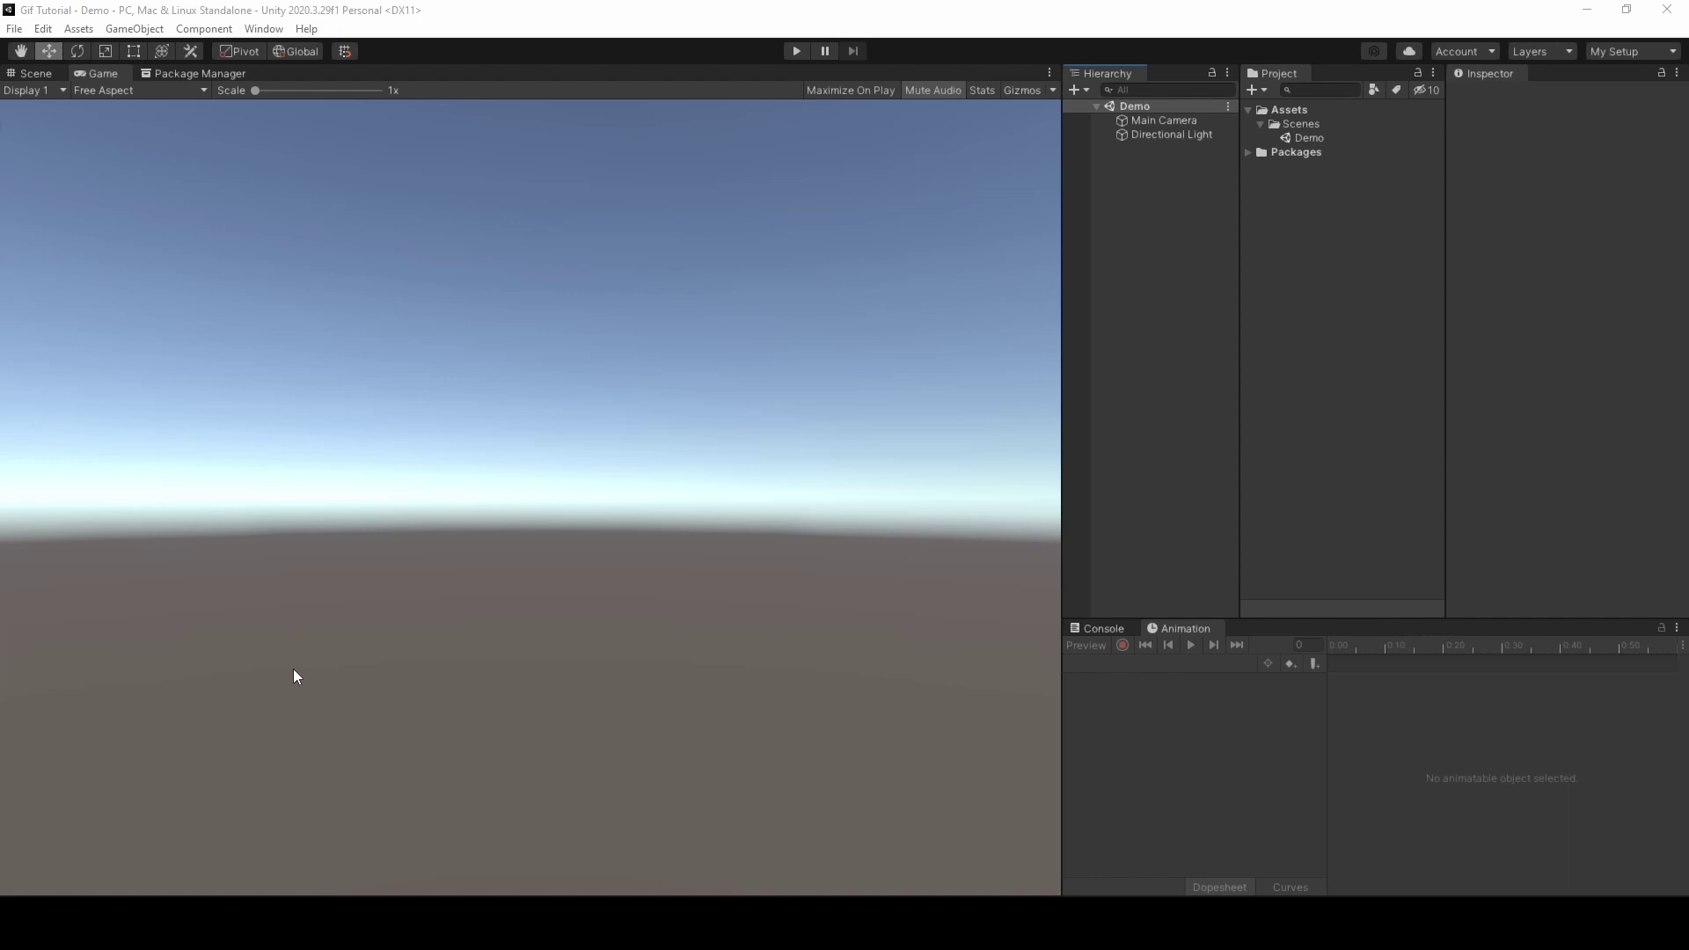
Convert Matrix.gif from Downloads in marshallku GIF Converter, shrinking it from 1.707 MB to 732.405 KB
left_click(292, 669)
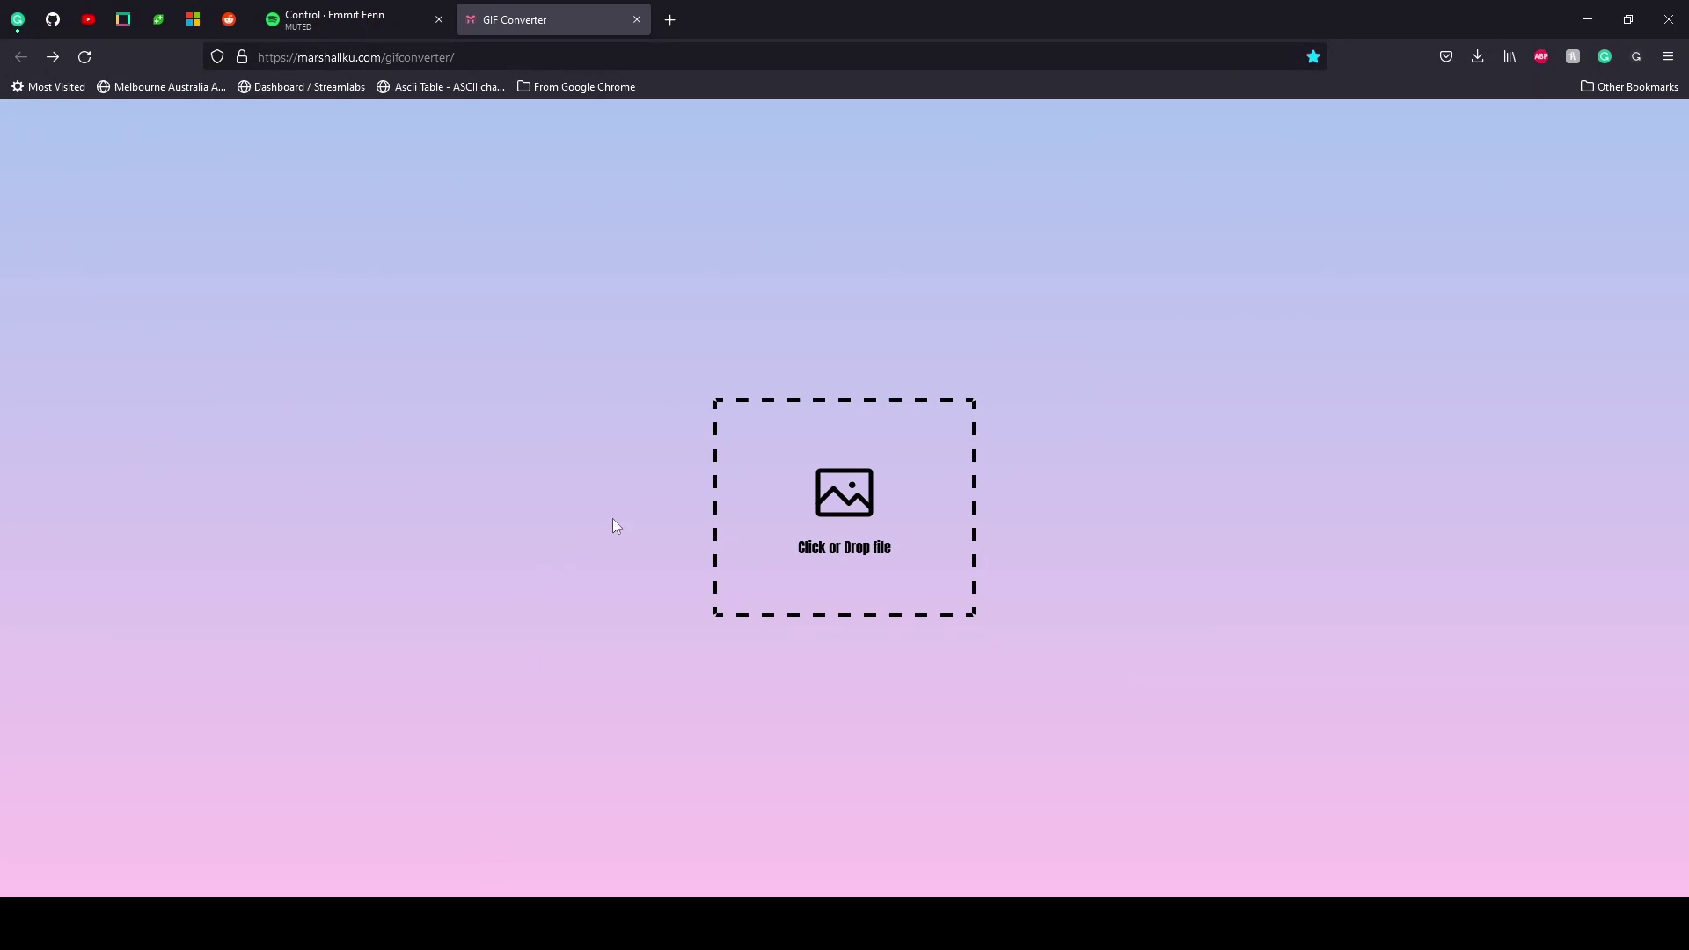
left_click(825, 501)
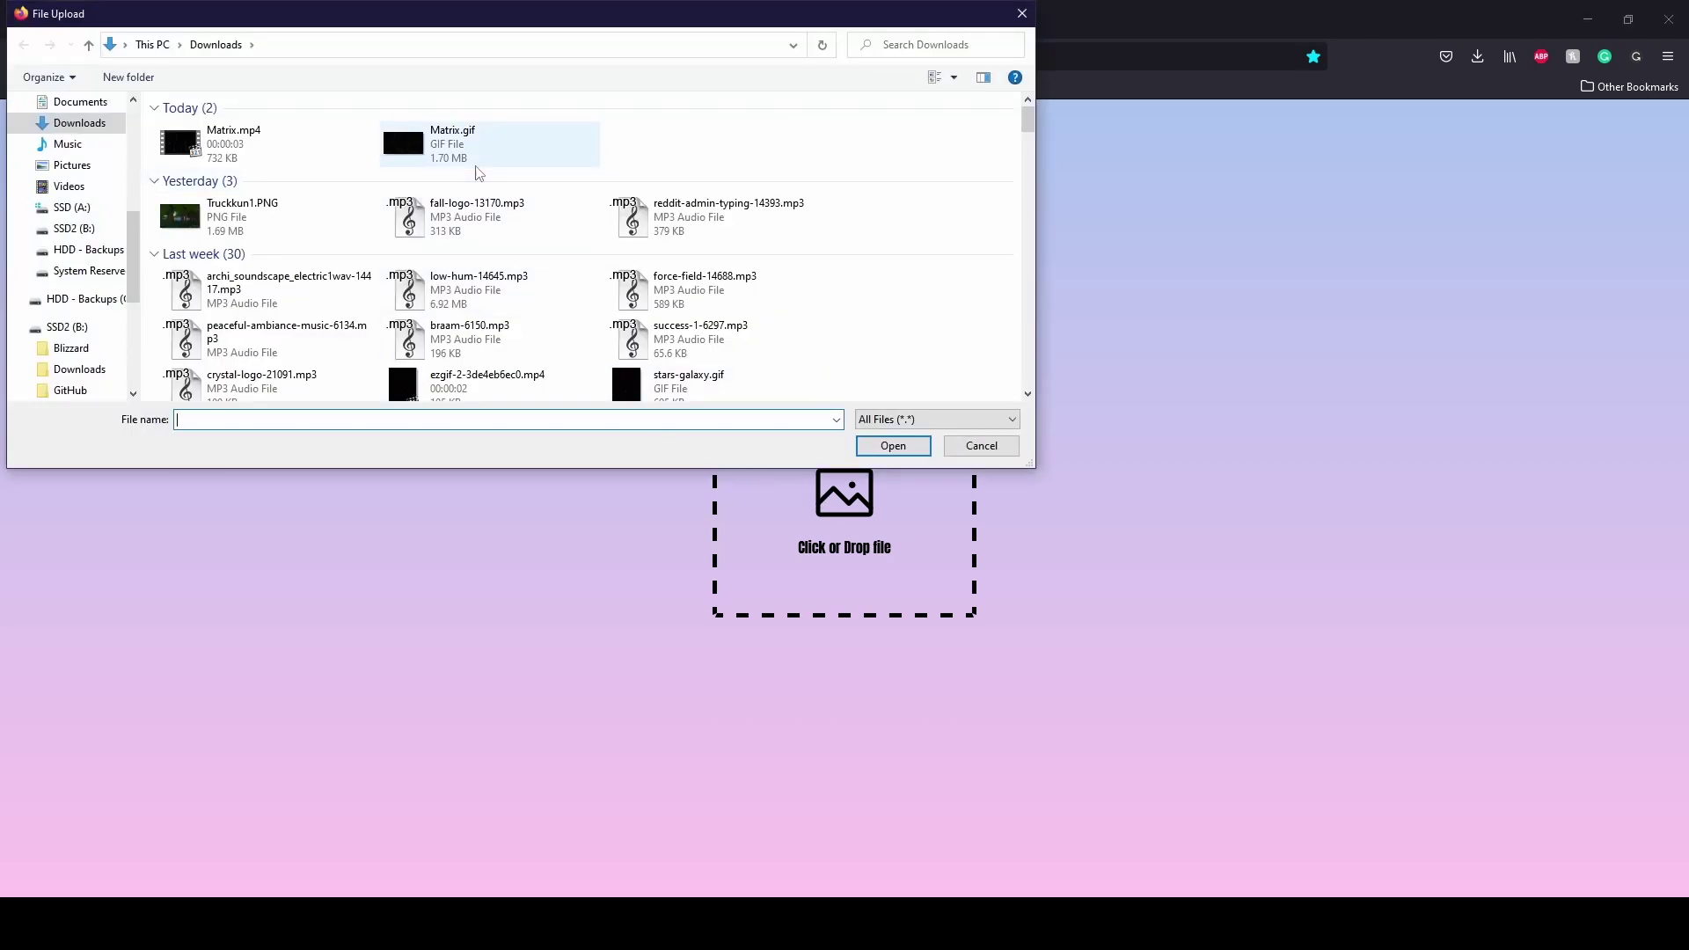
double_click(477, 171)
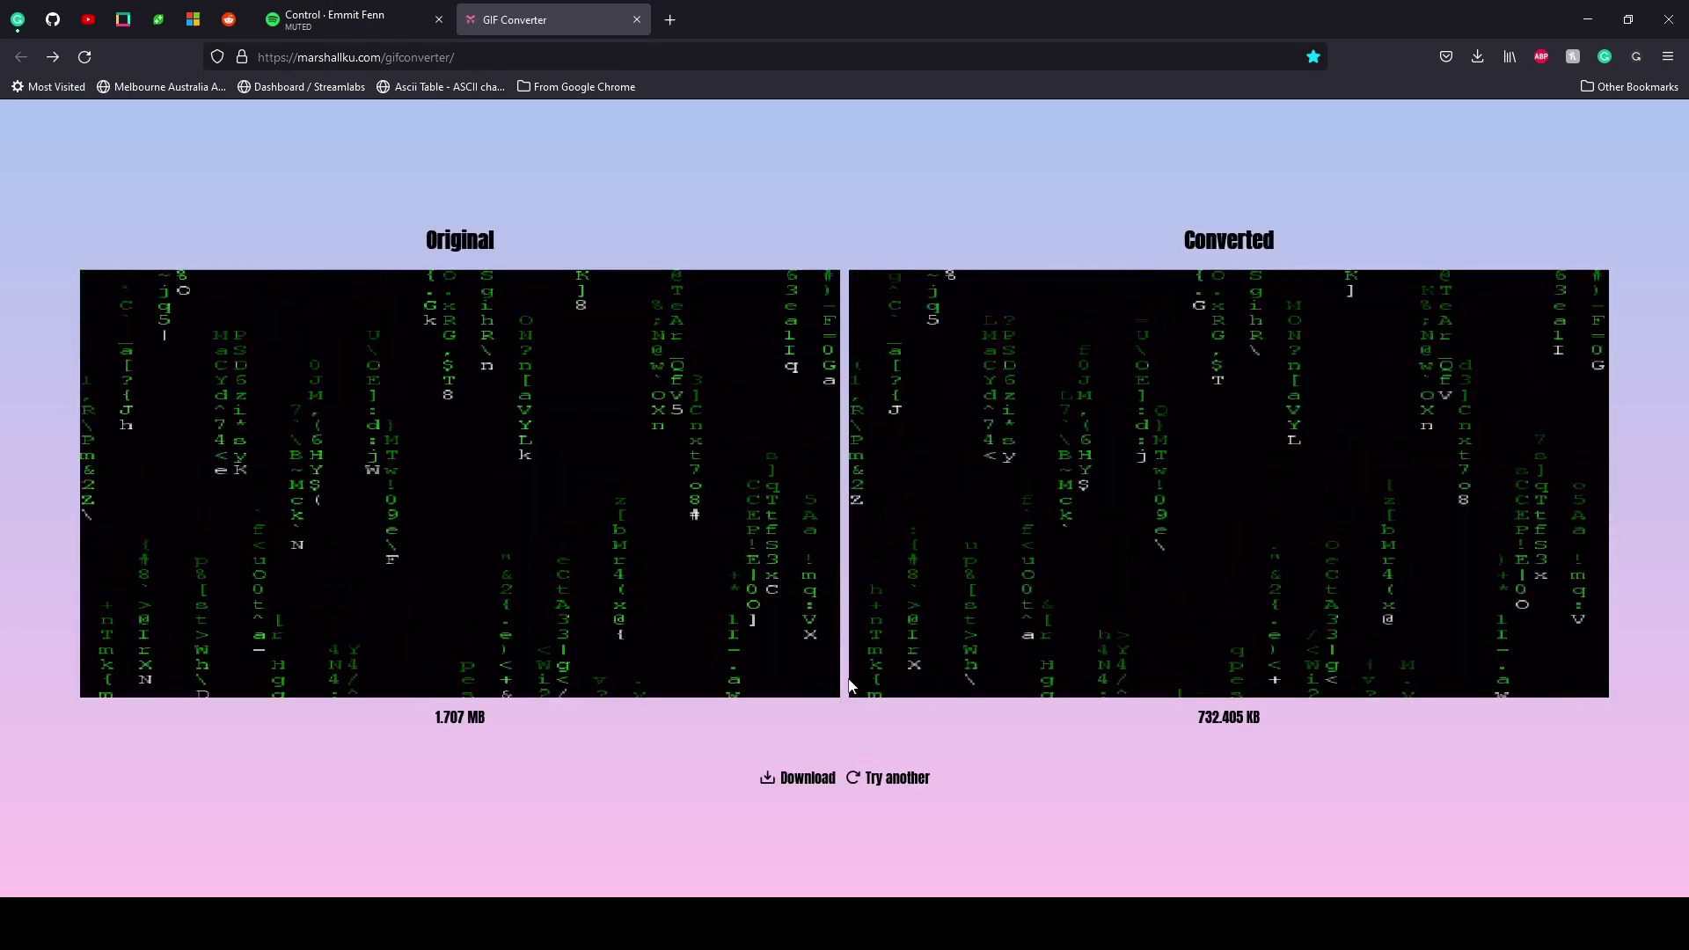
Download the converted video, reveal Matrix.mp4 in the Downloads folder, and return to Unity
left_click(827, 779)
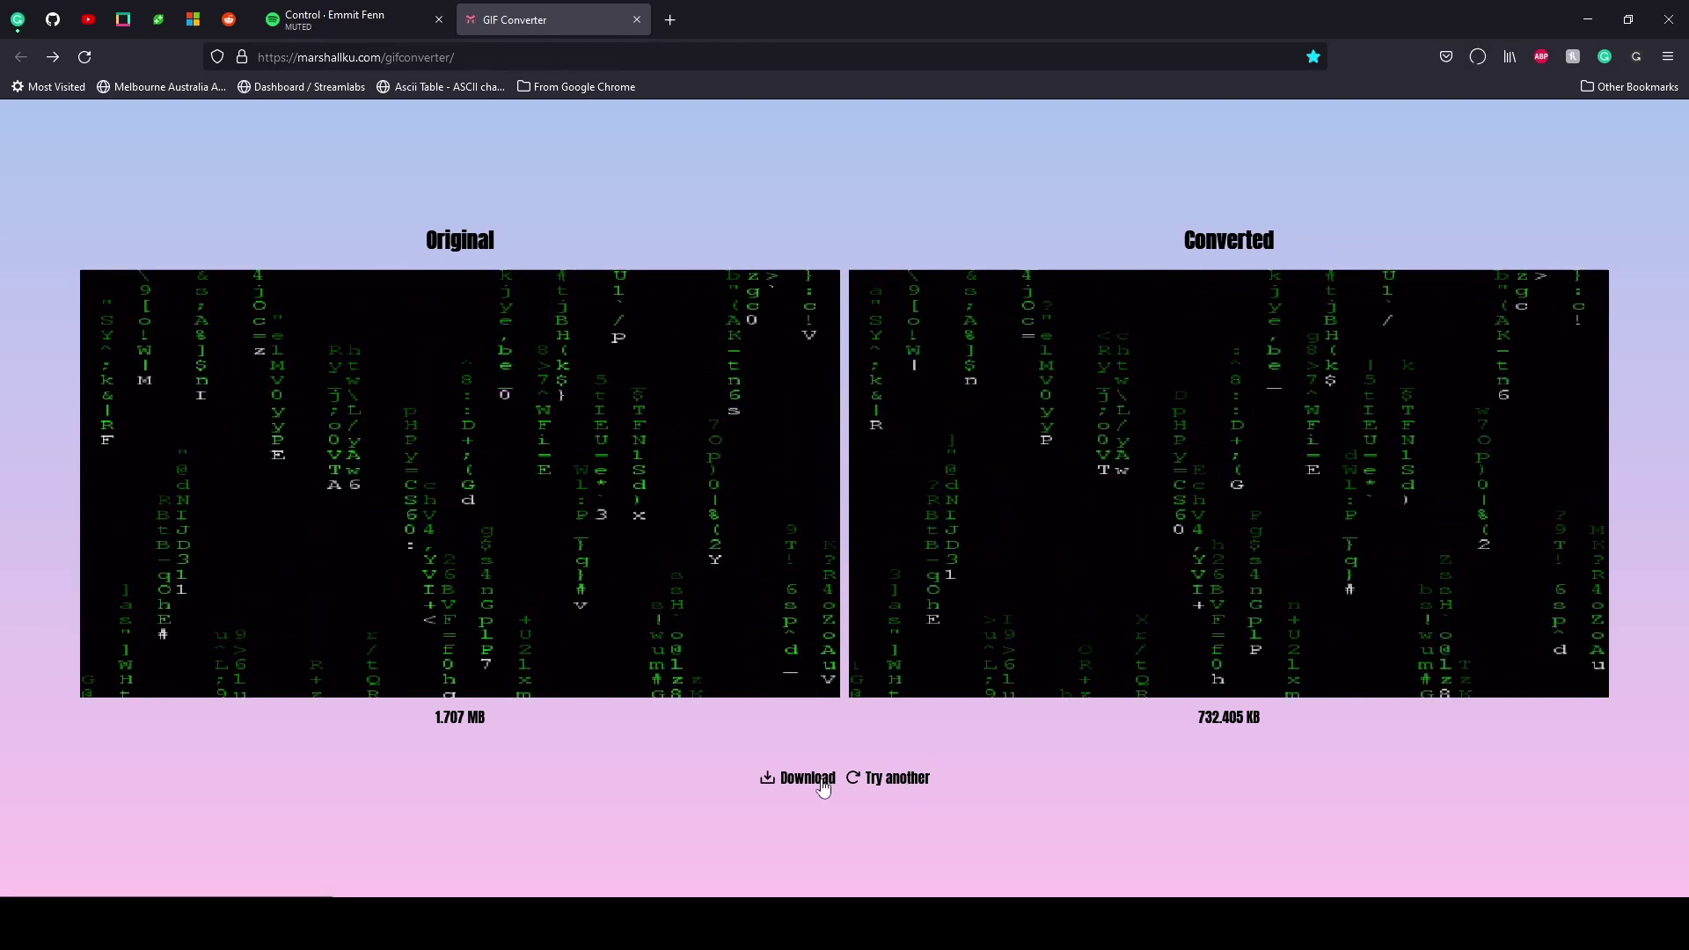
left_click(1478, 56)
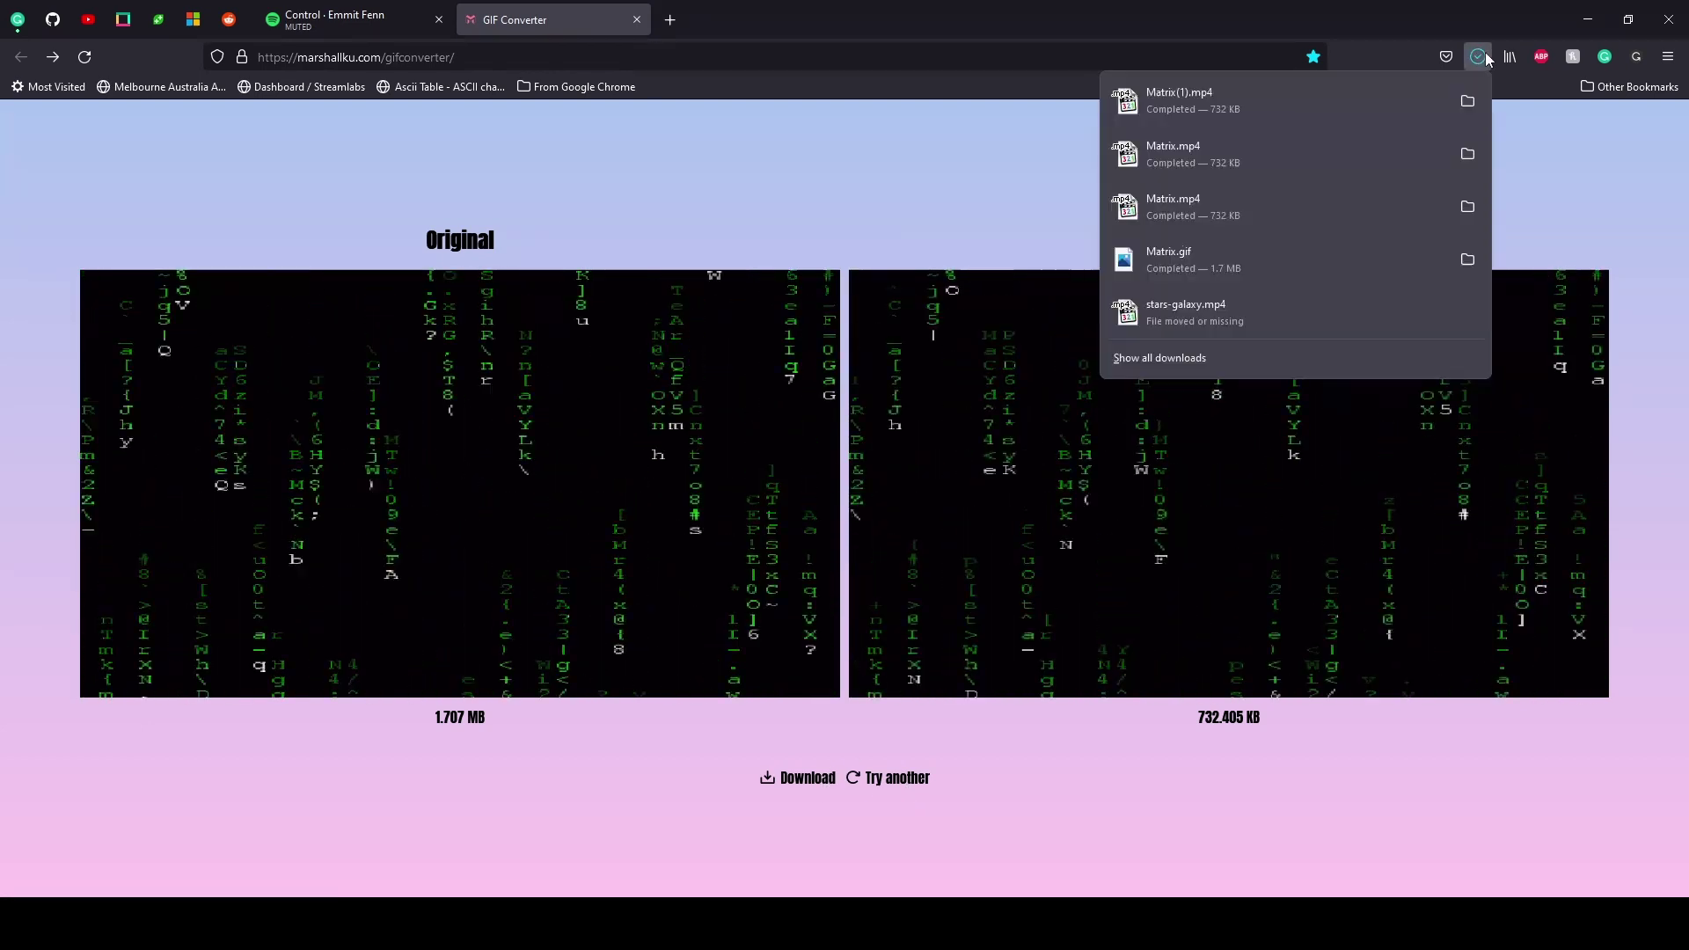
left_click(1467, 102)
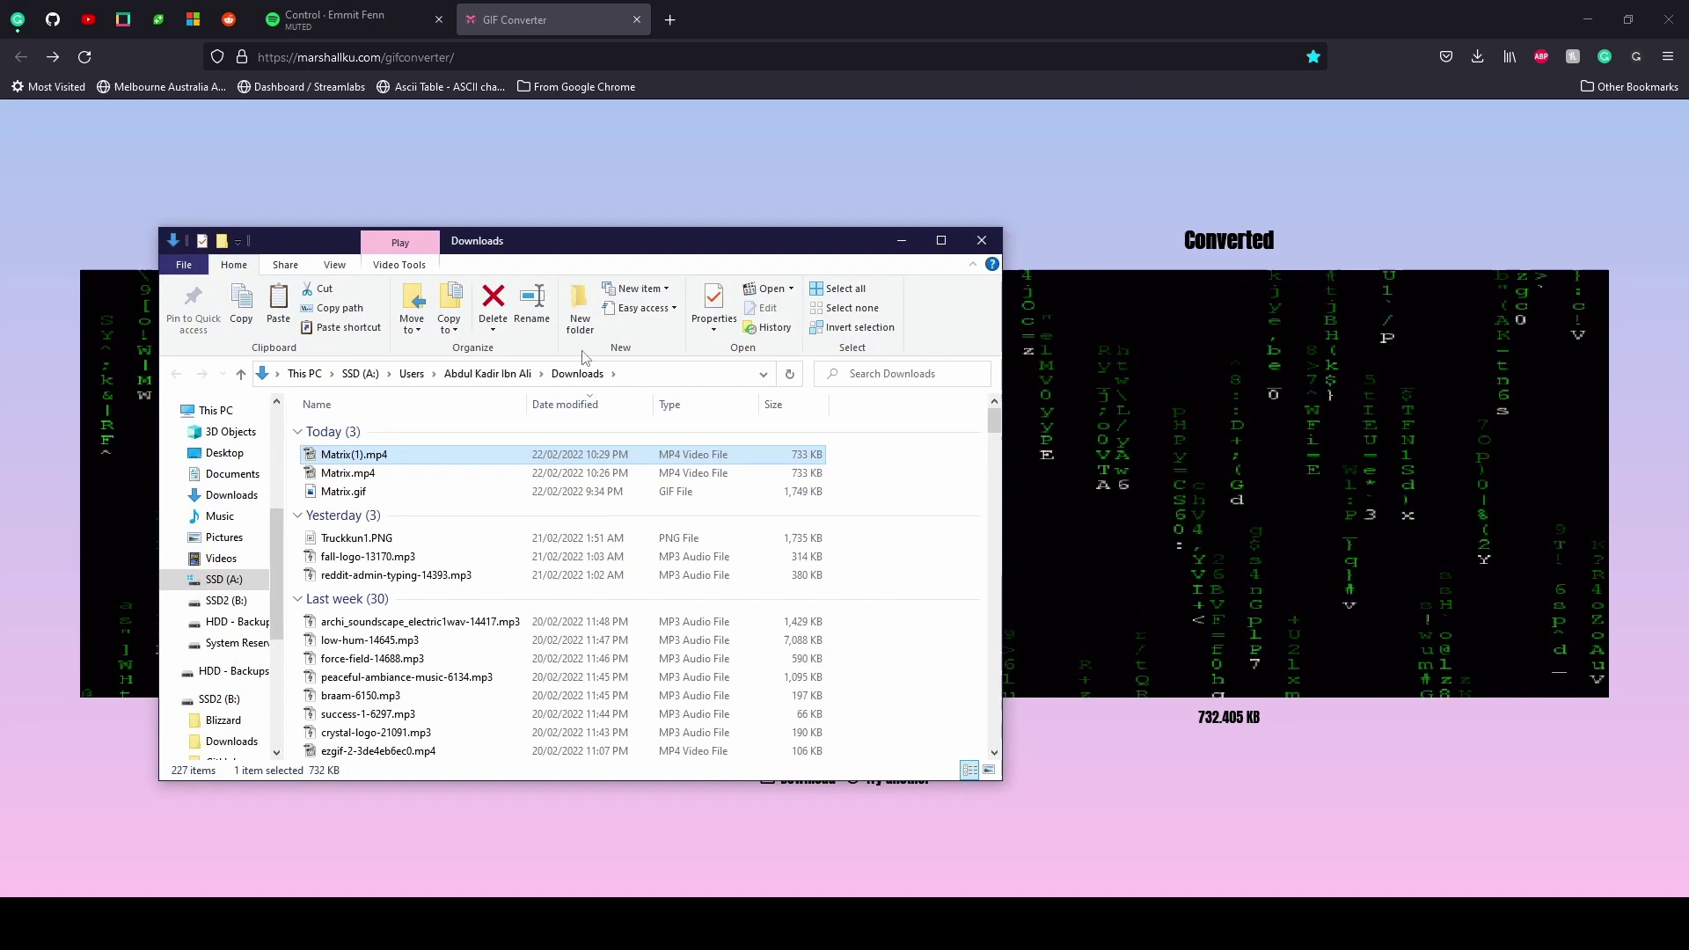
left_click(385, 476)
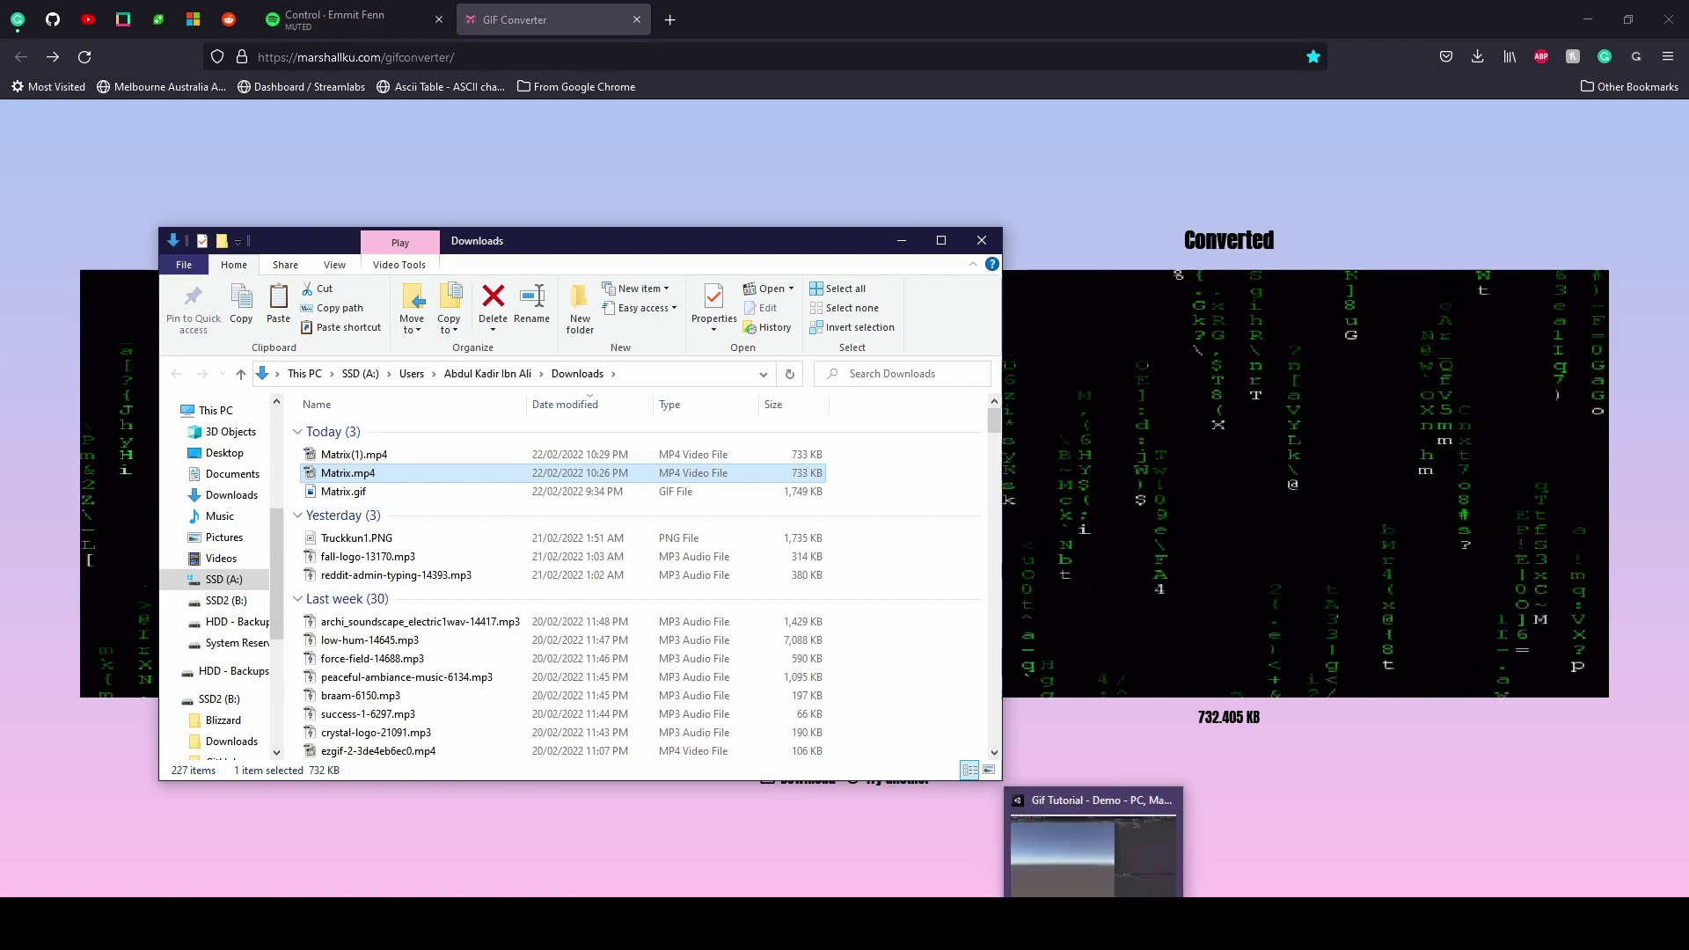
left_click(1102, 924)
left_click(1100, 845)
Drag Matrix.mp4 from Downloads into Assets/Scenes and select the imported clip
key("alt+Tab")
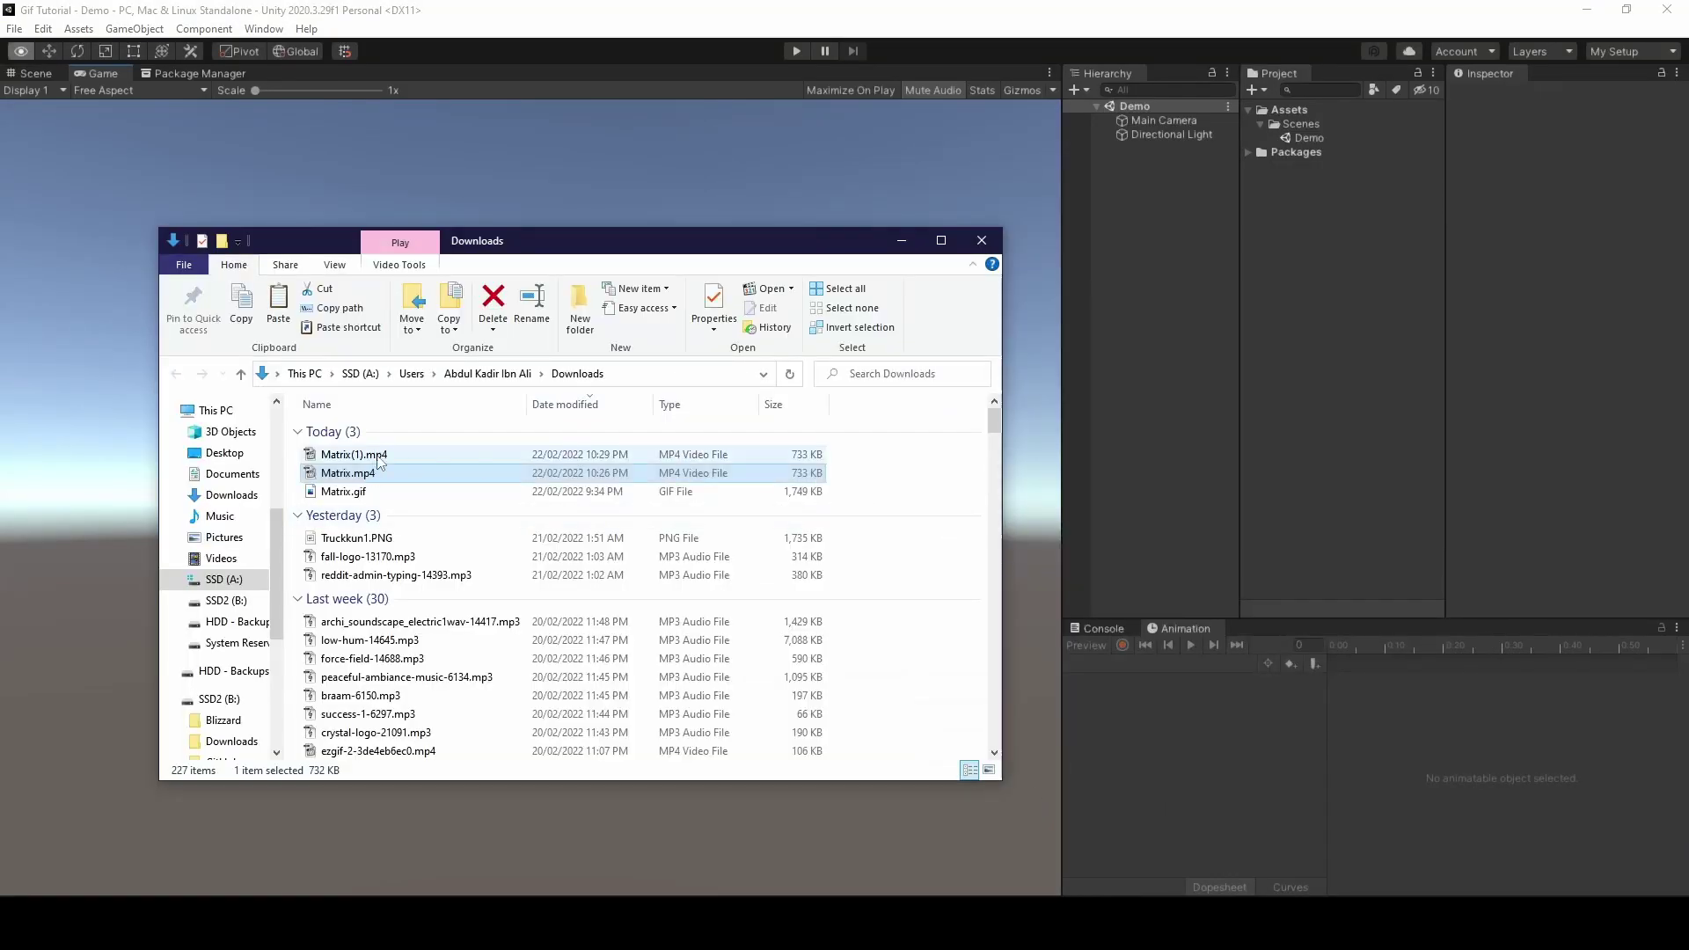
left_click_drag(378, 472, 1289, 134)
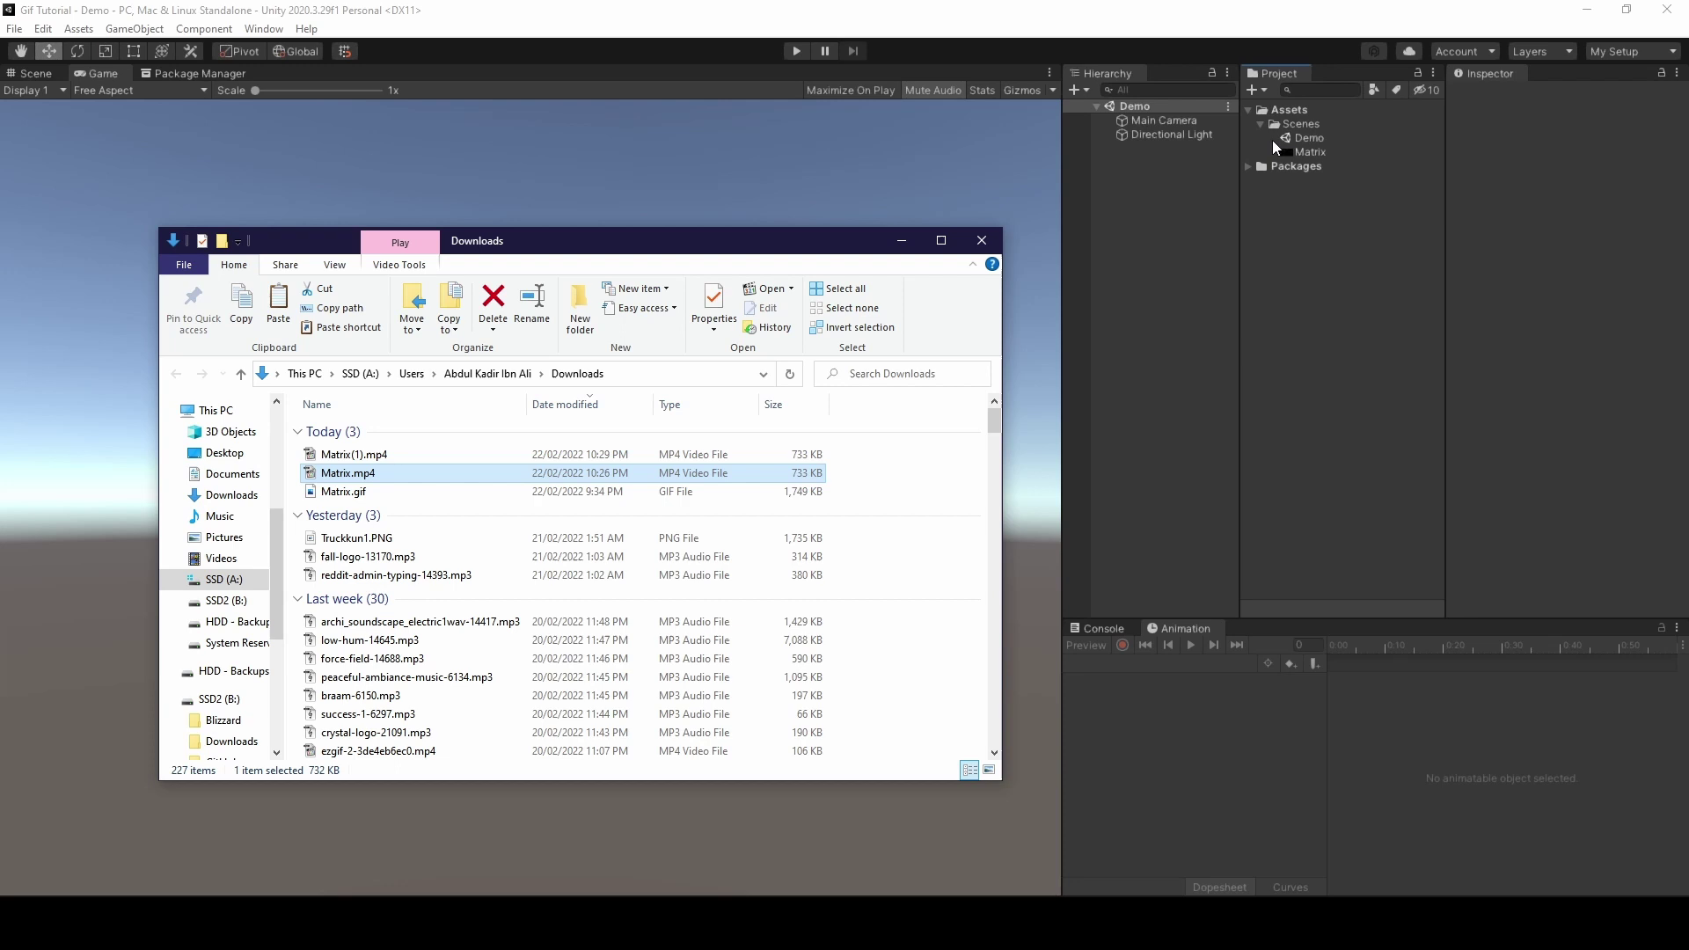
left_click(1274, 144)
left_click(1306, 153)
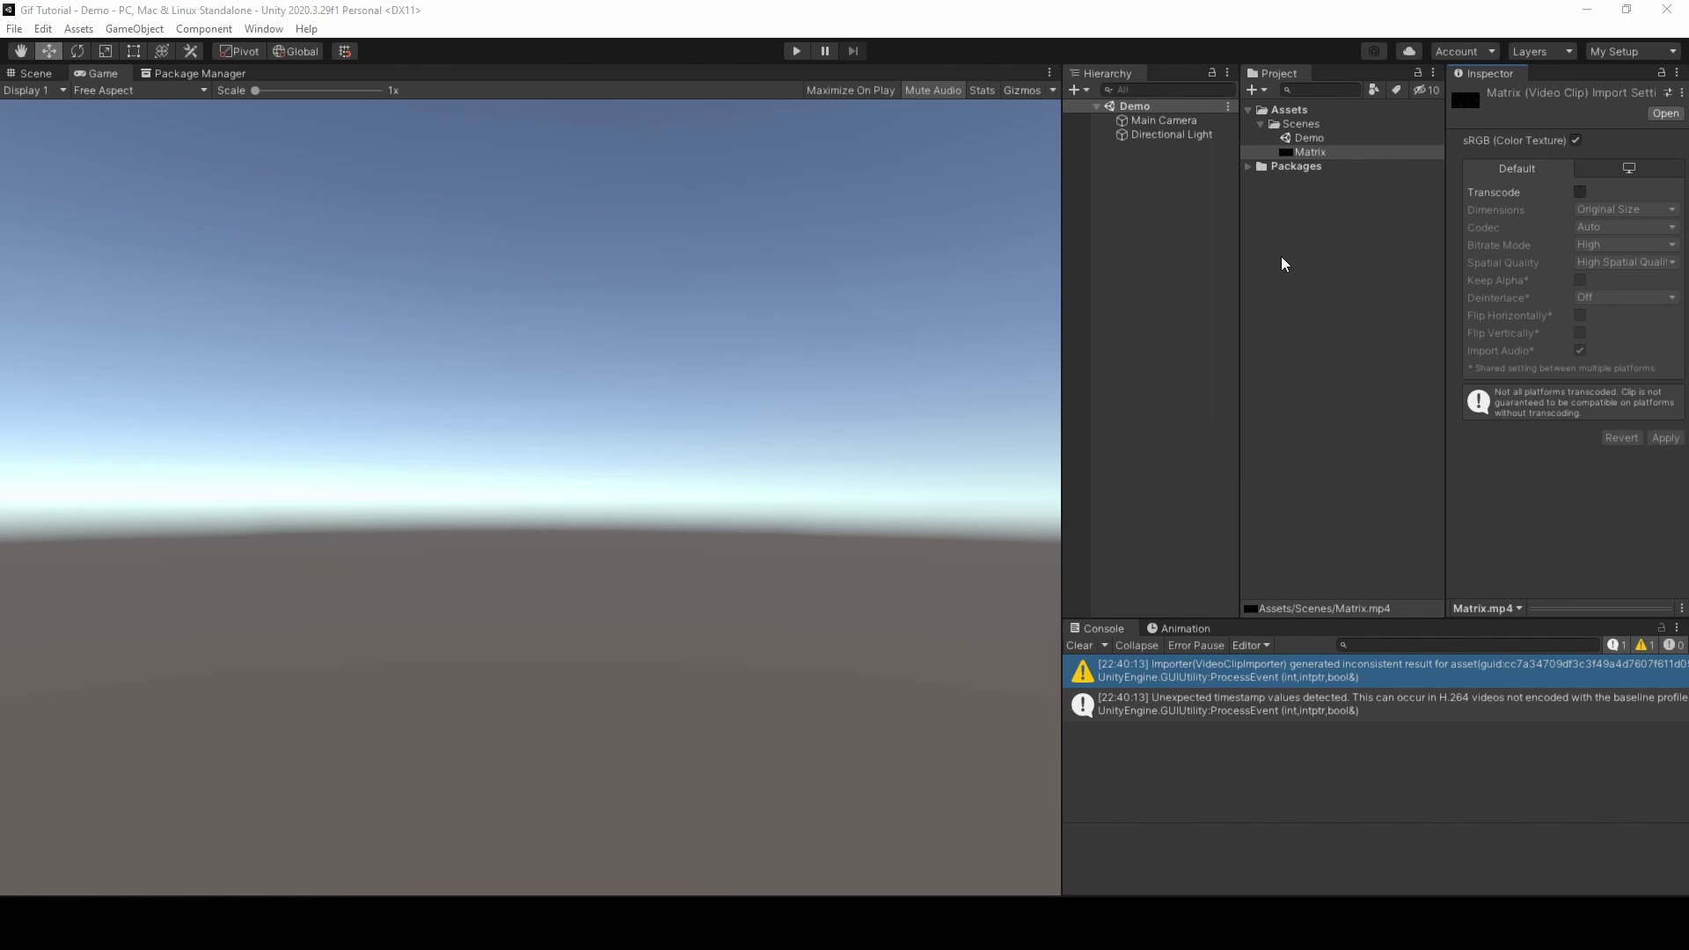
Tick Transcode on the Matrix video clip and apply the import settings
left_click(1304, 153)
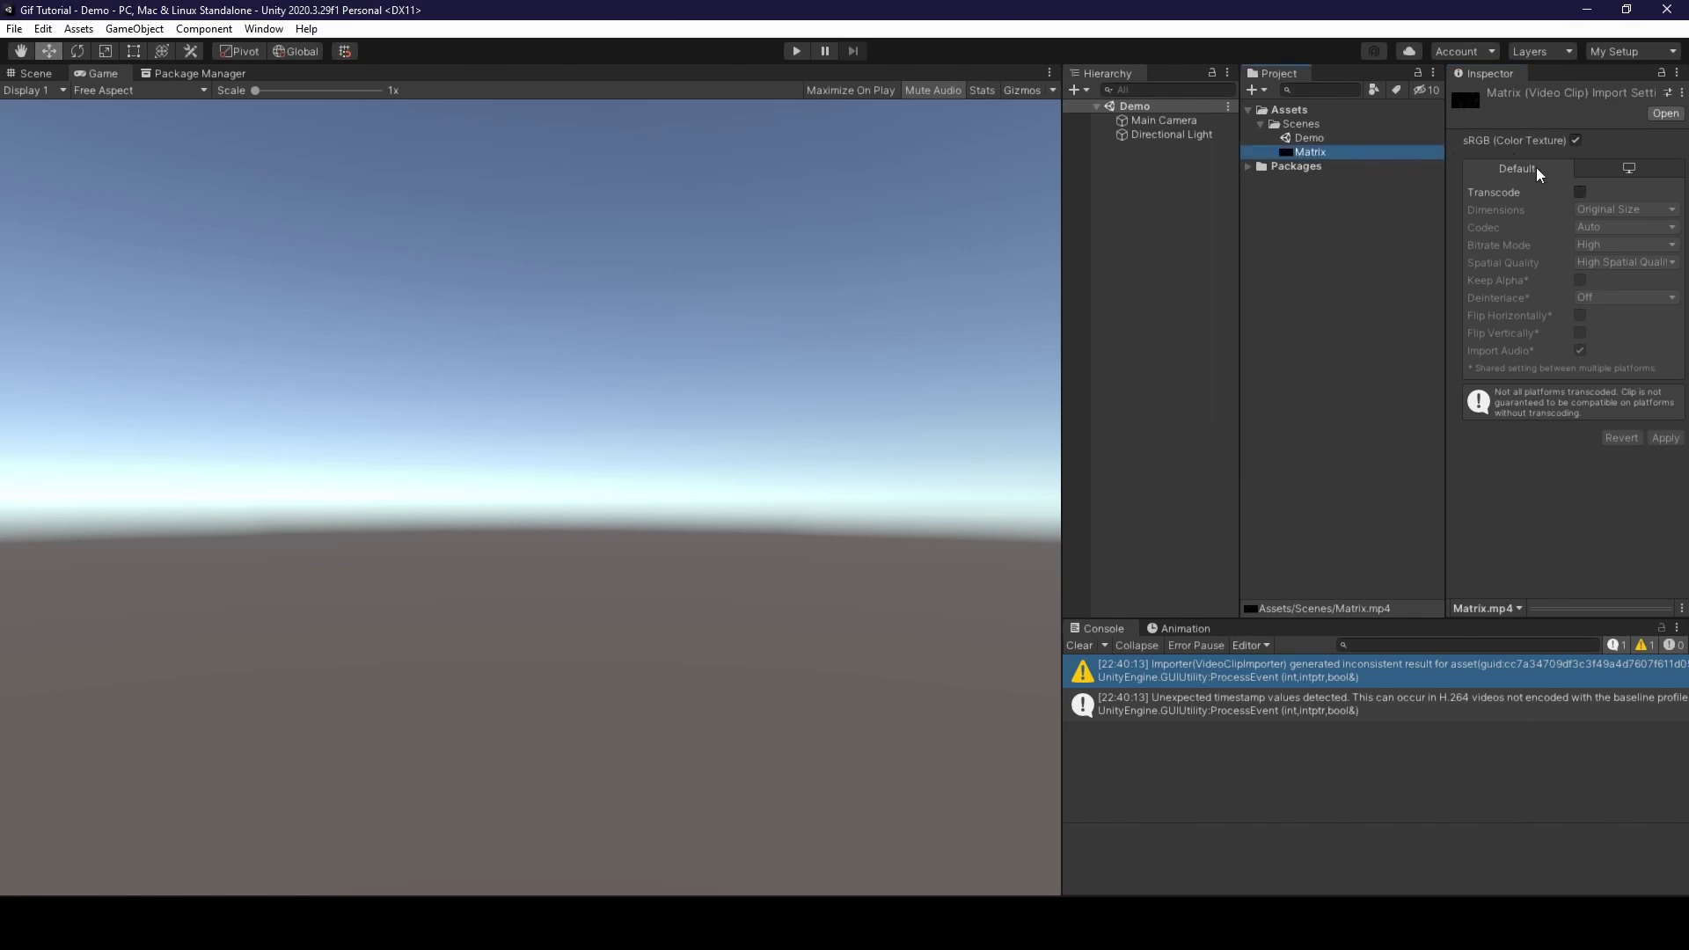
left_click(1581, 193)
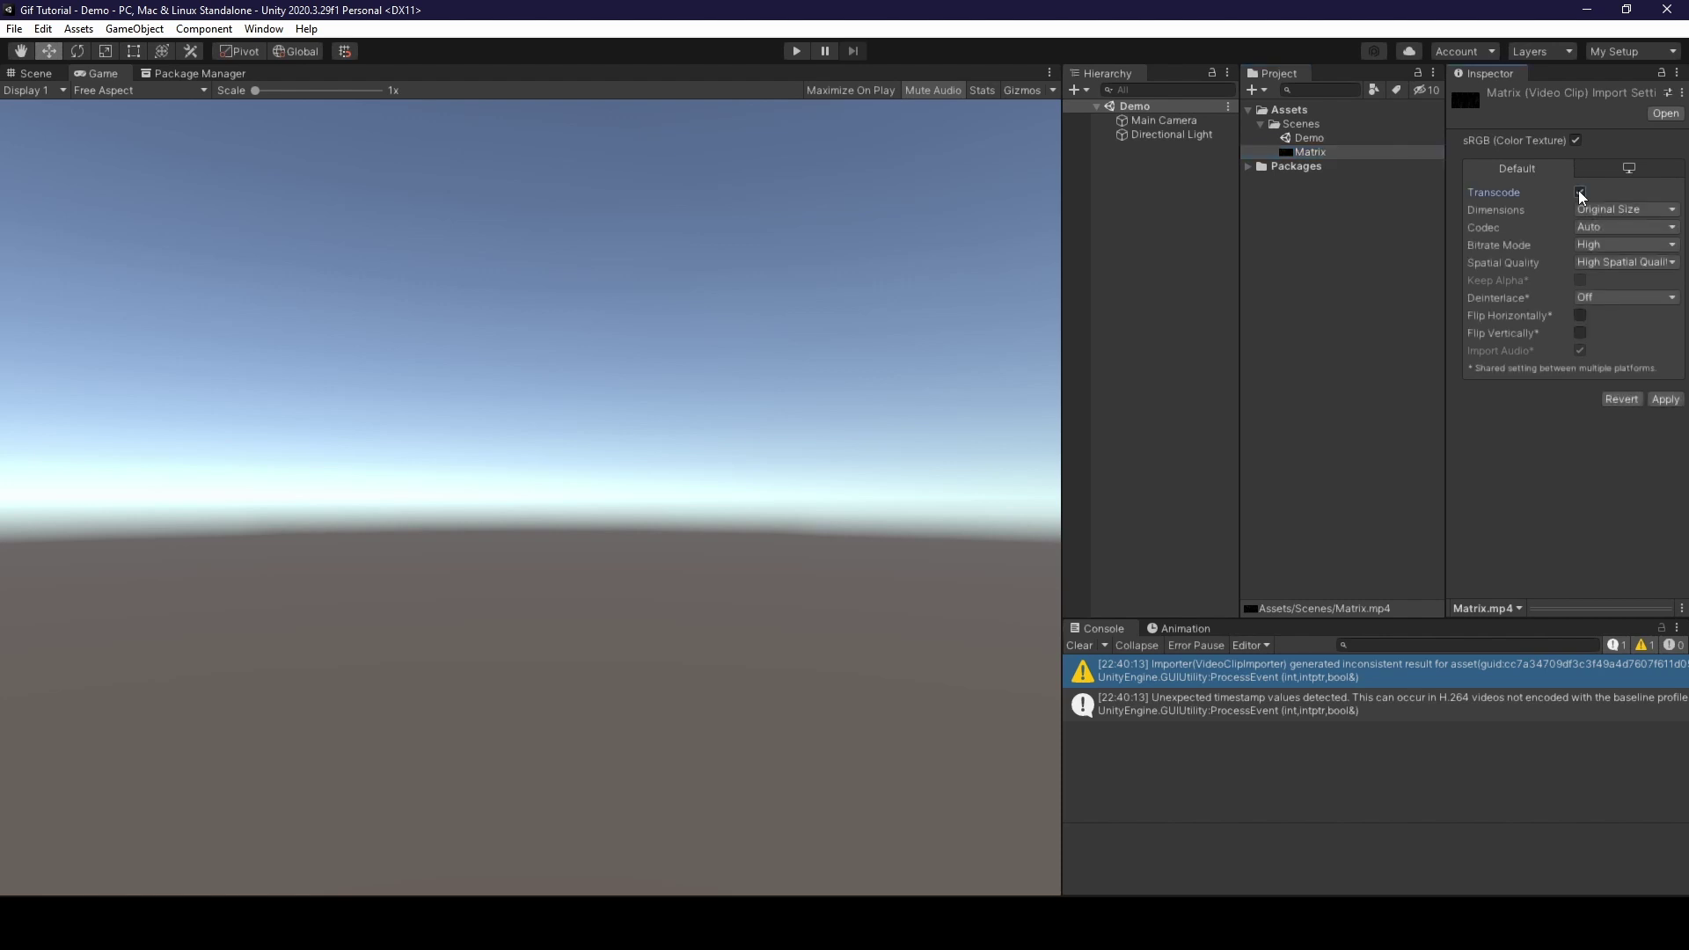
left_click(1667, 399)
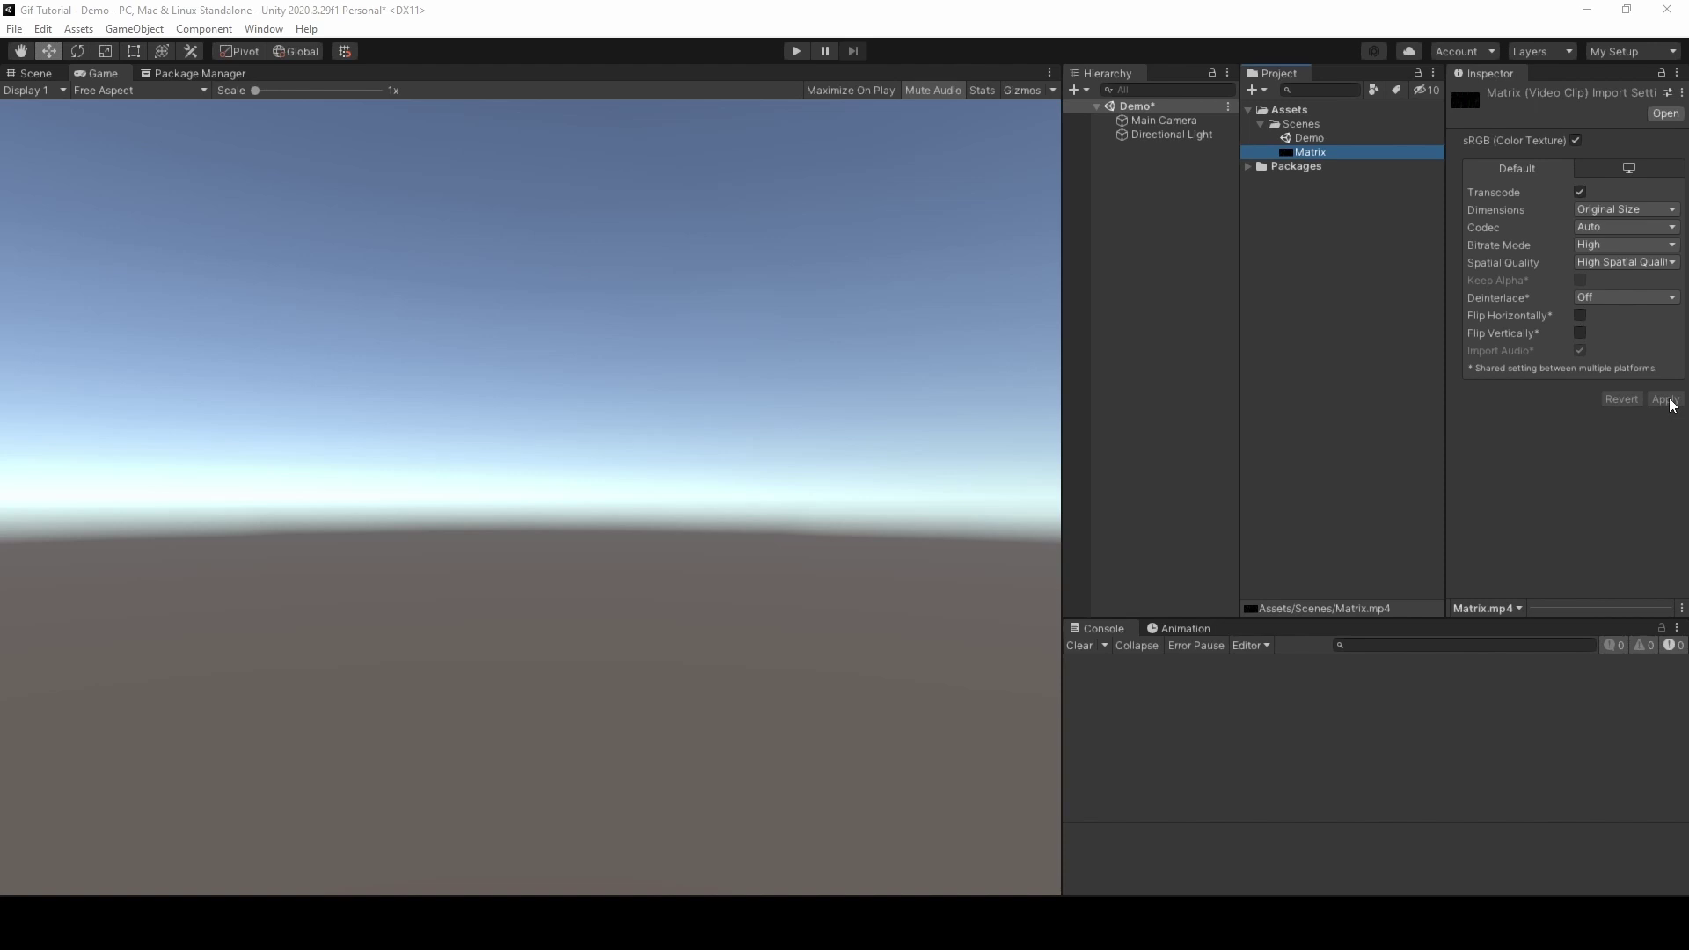
Add a Cube to the scene and reset its Transform to the origin
right_click(1152, 237)
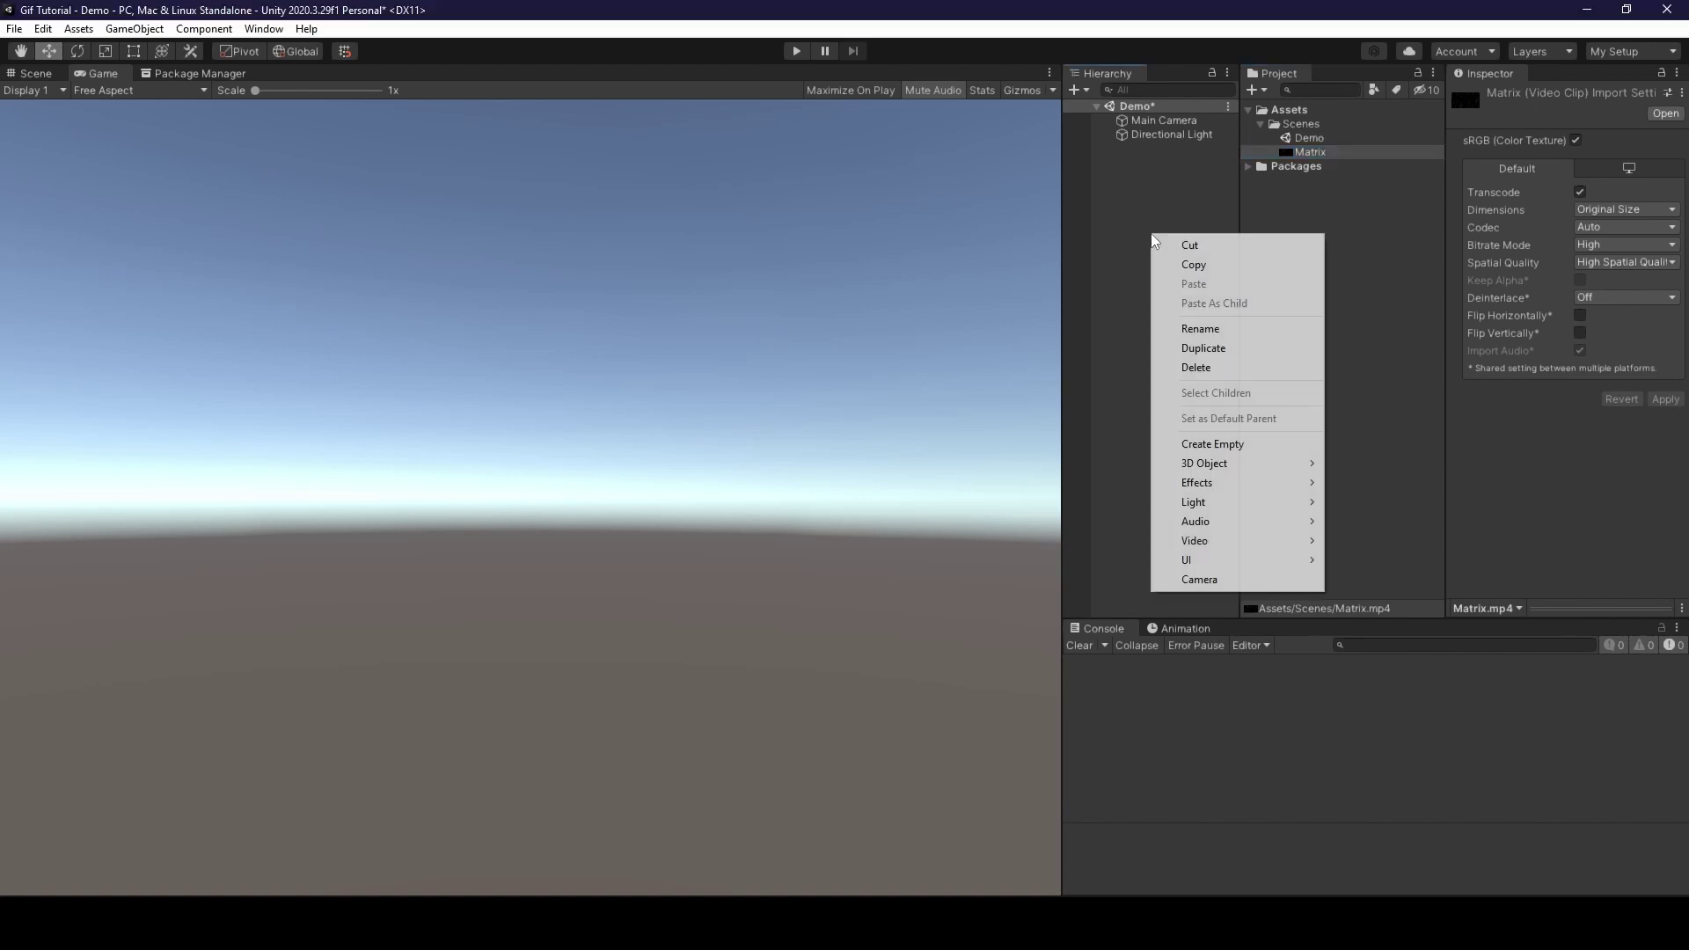
mouse_move(1226, 467)
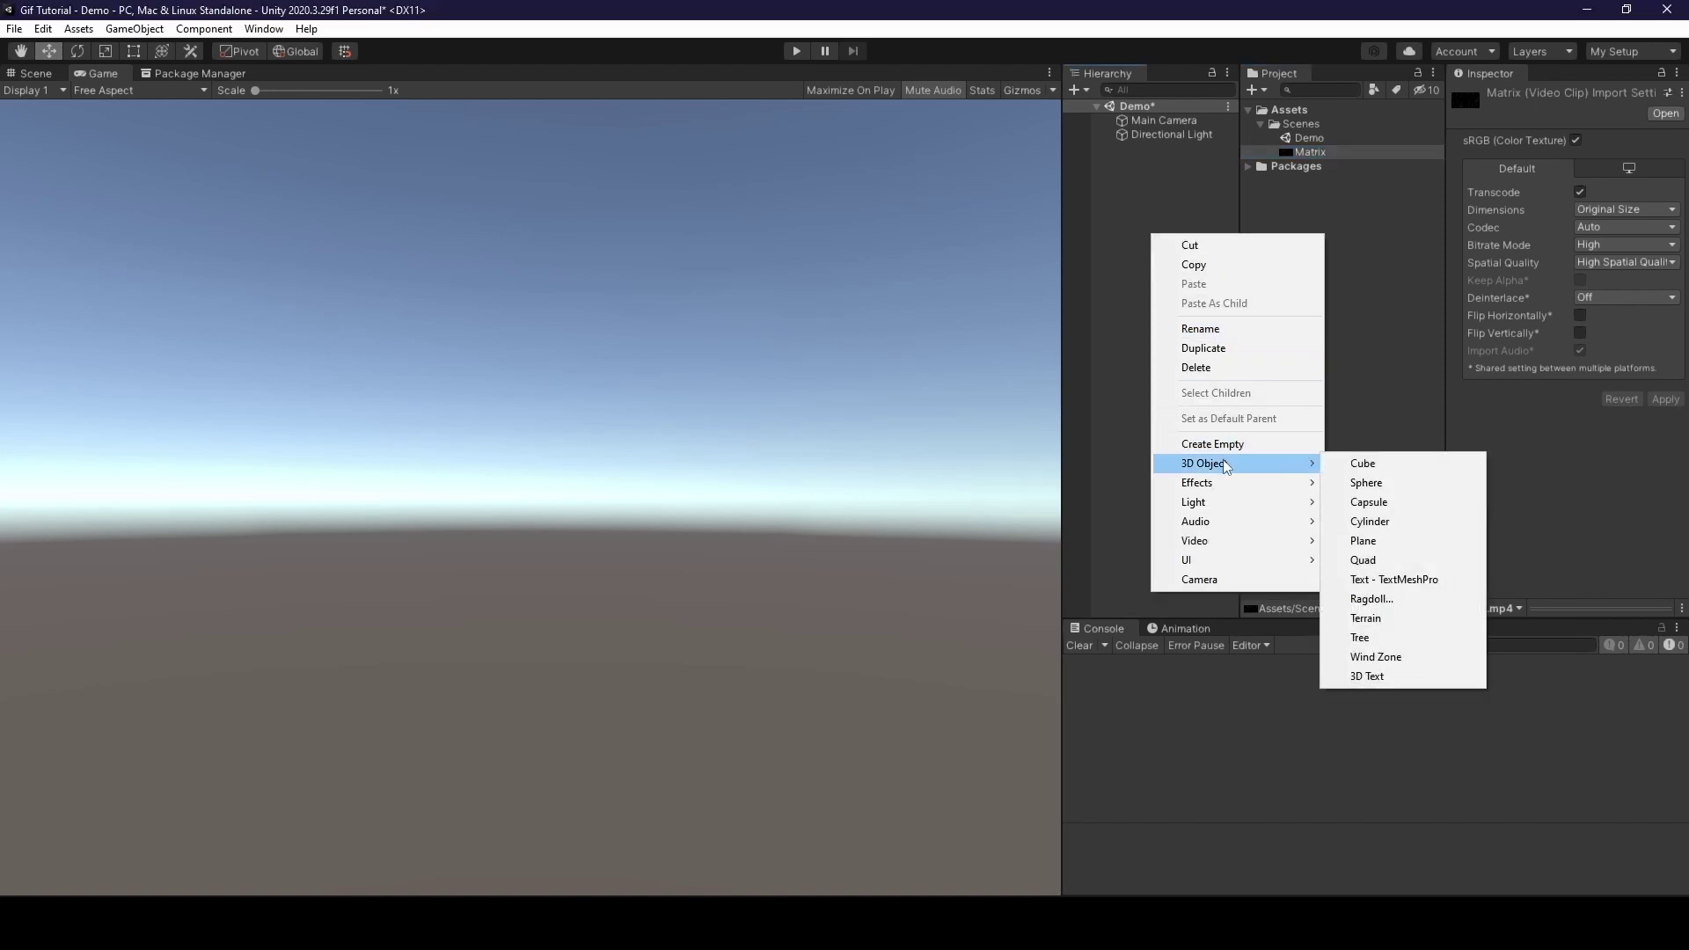
left_click(1383, 472)
left_click(1184, 190)
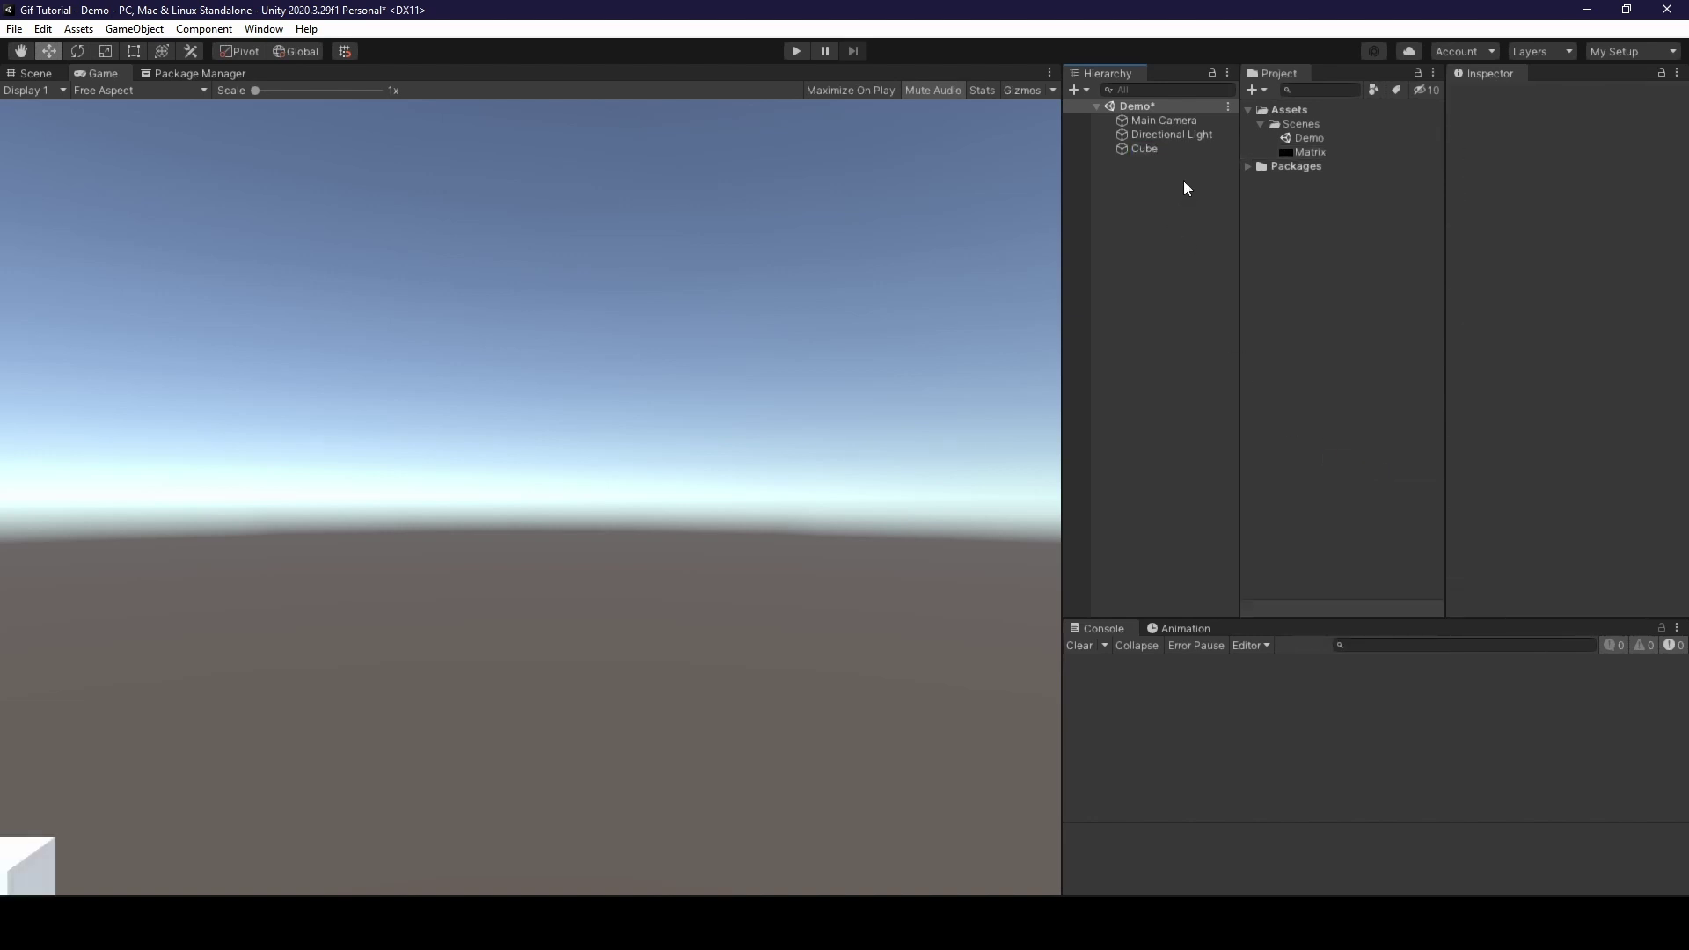
left_click(1162, 149)
right_click(1492, 143)
left_click(1528, 154)
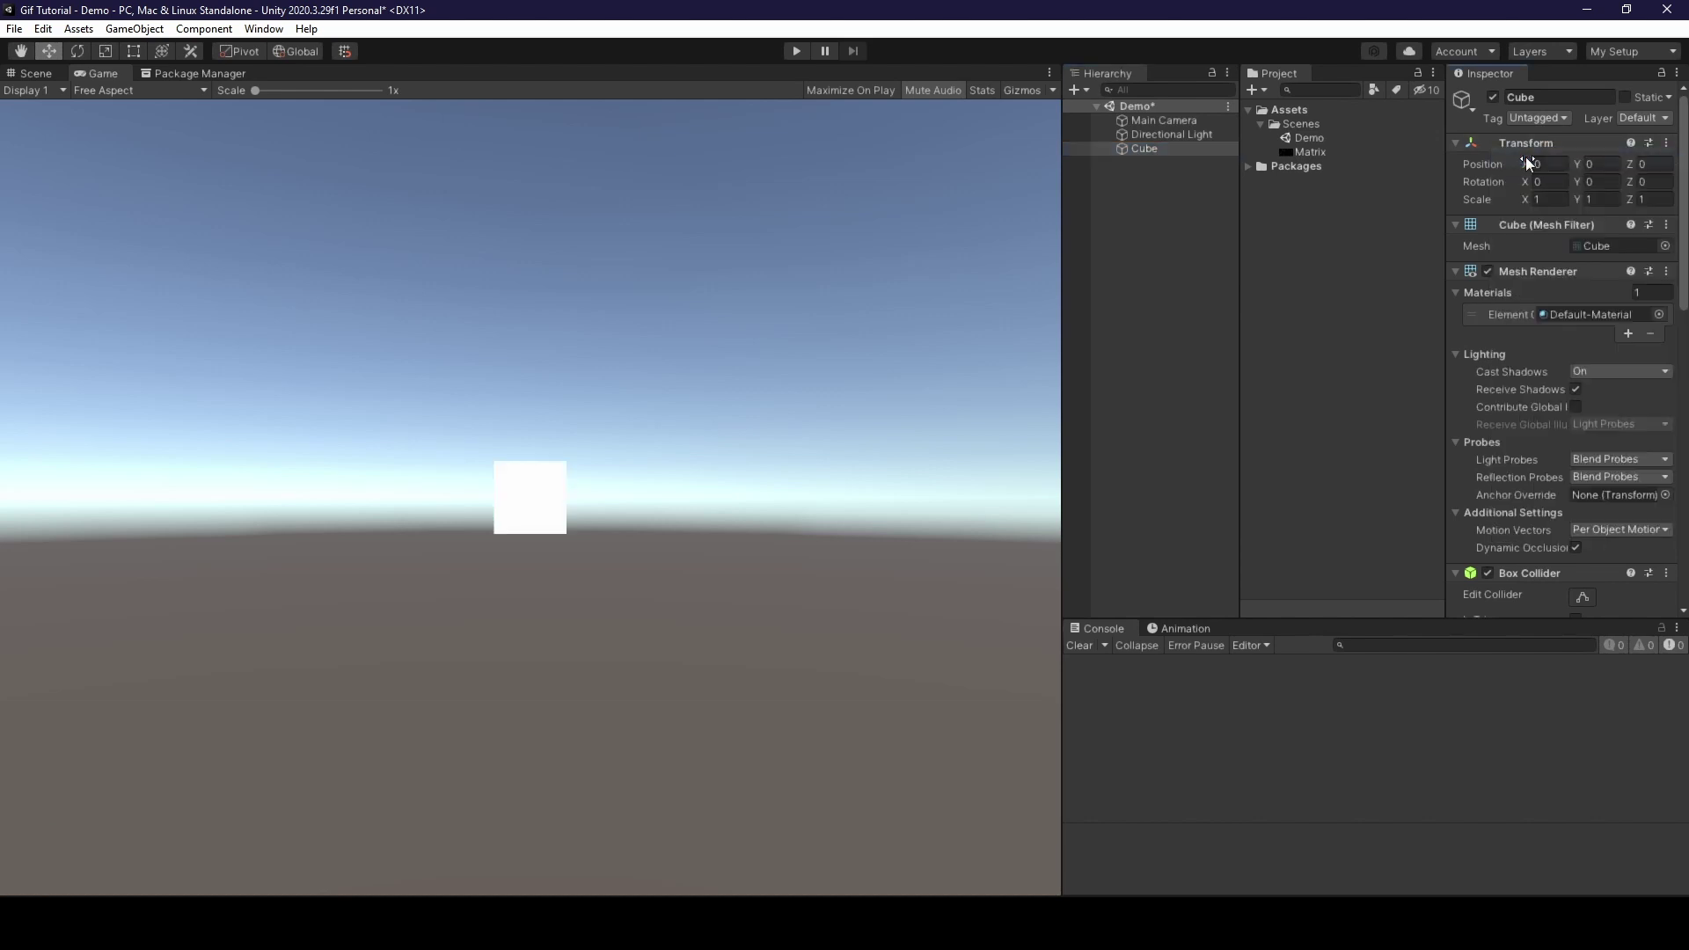
Set the Main Camera's Position Z to -2, then deselect it
left_click(1189, 123)
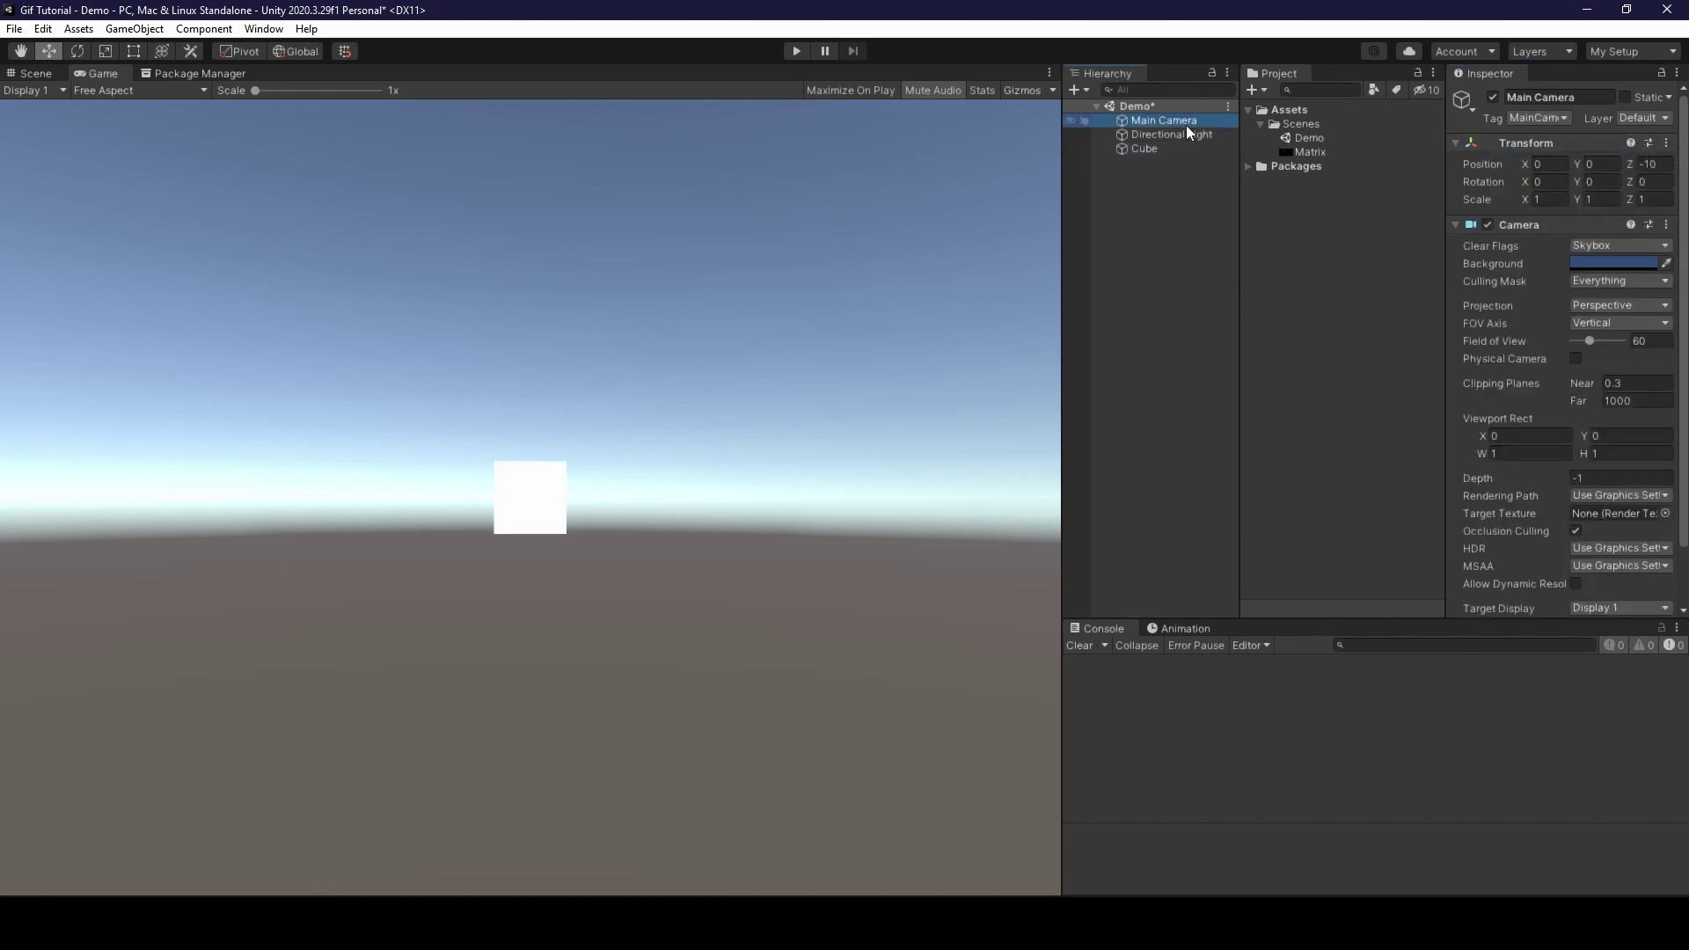
left_click(1650, 165)
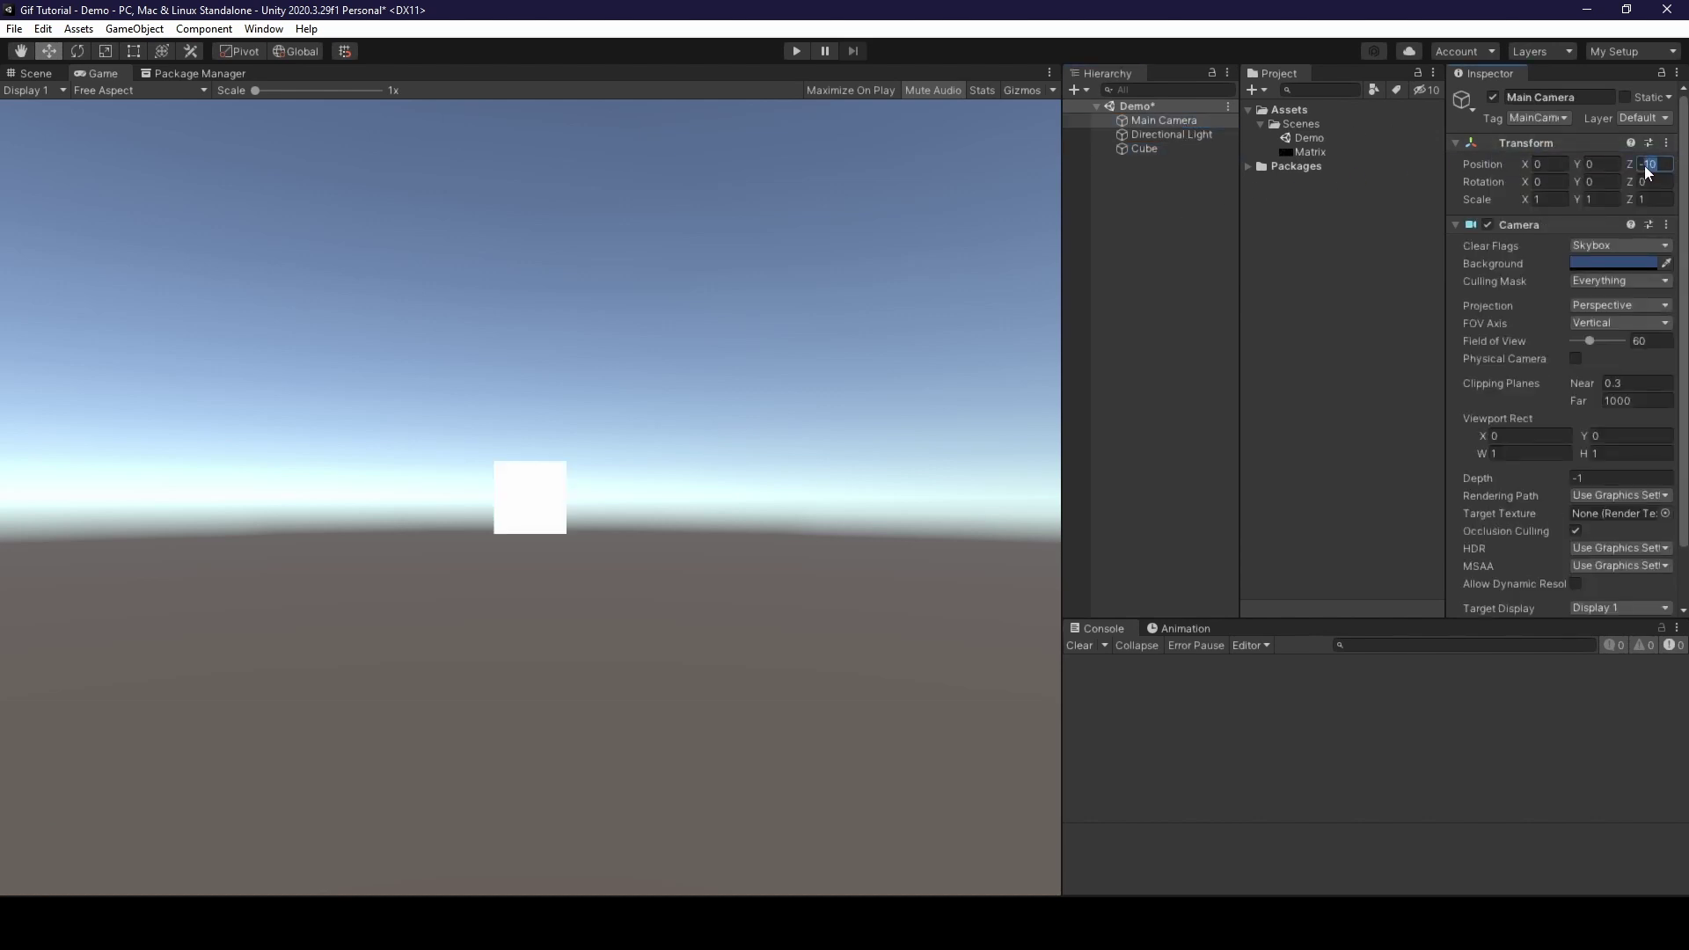
type("-2")
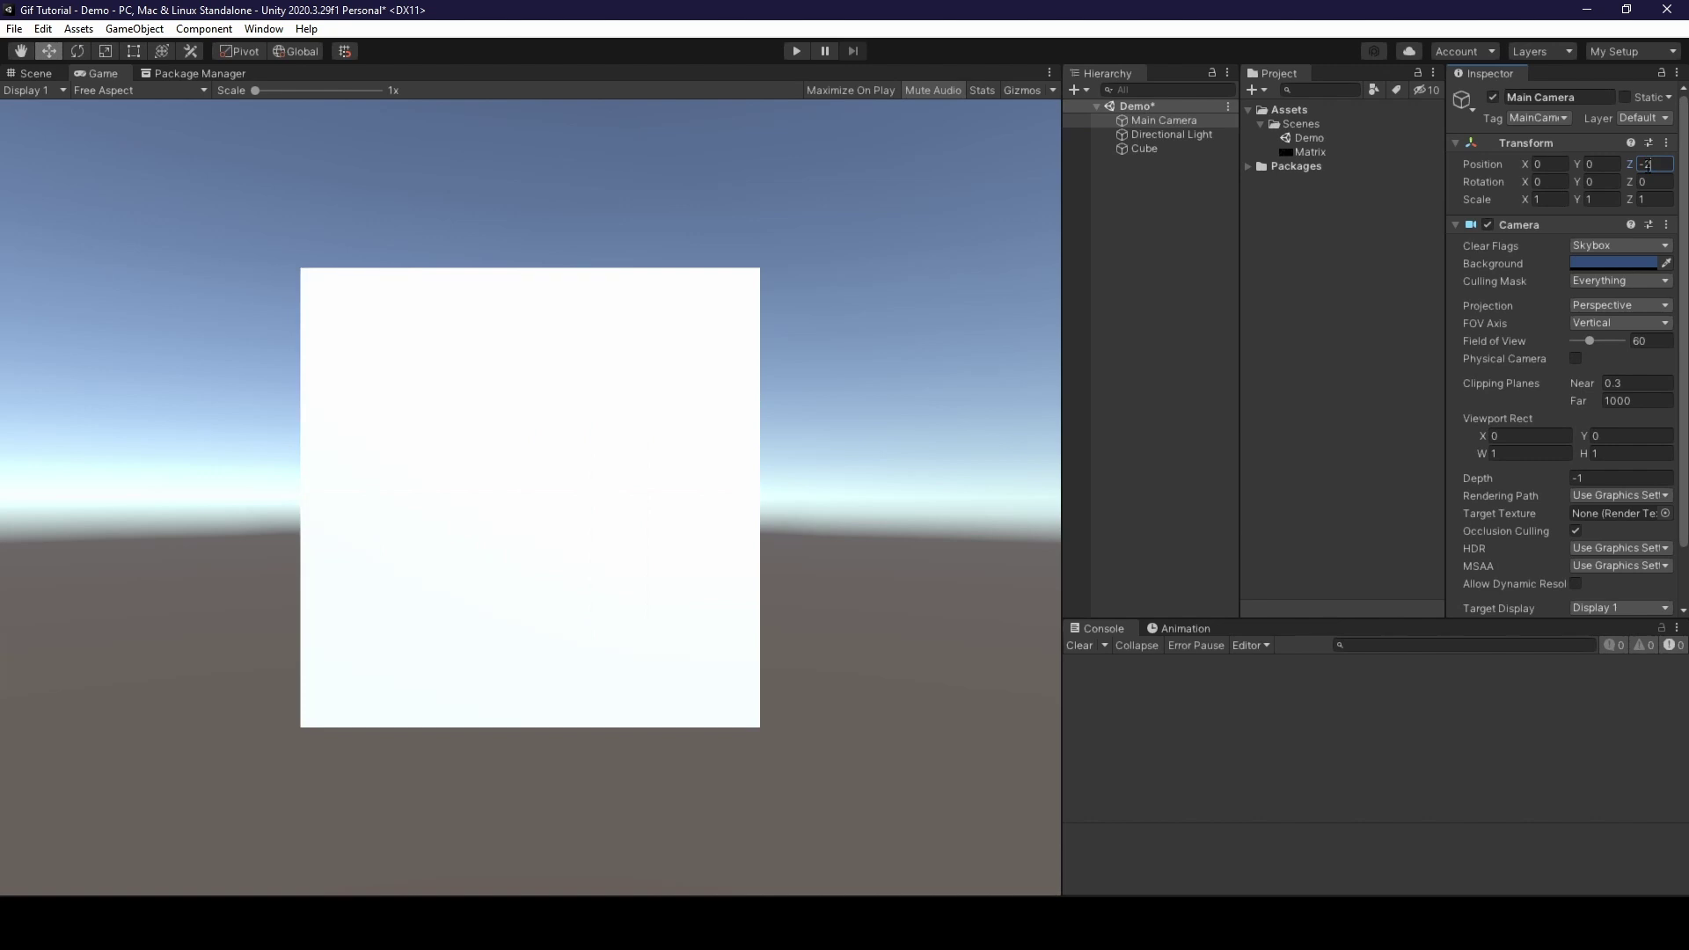
left_click(1131, 248)
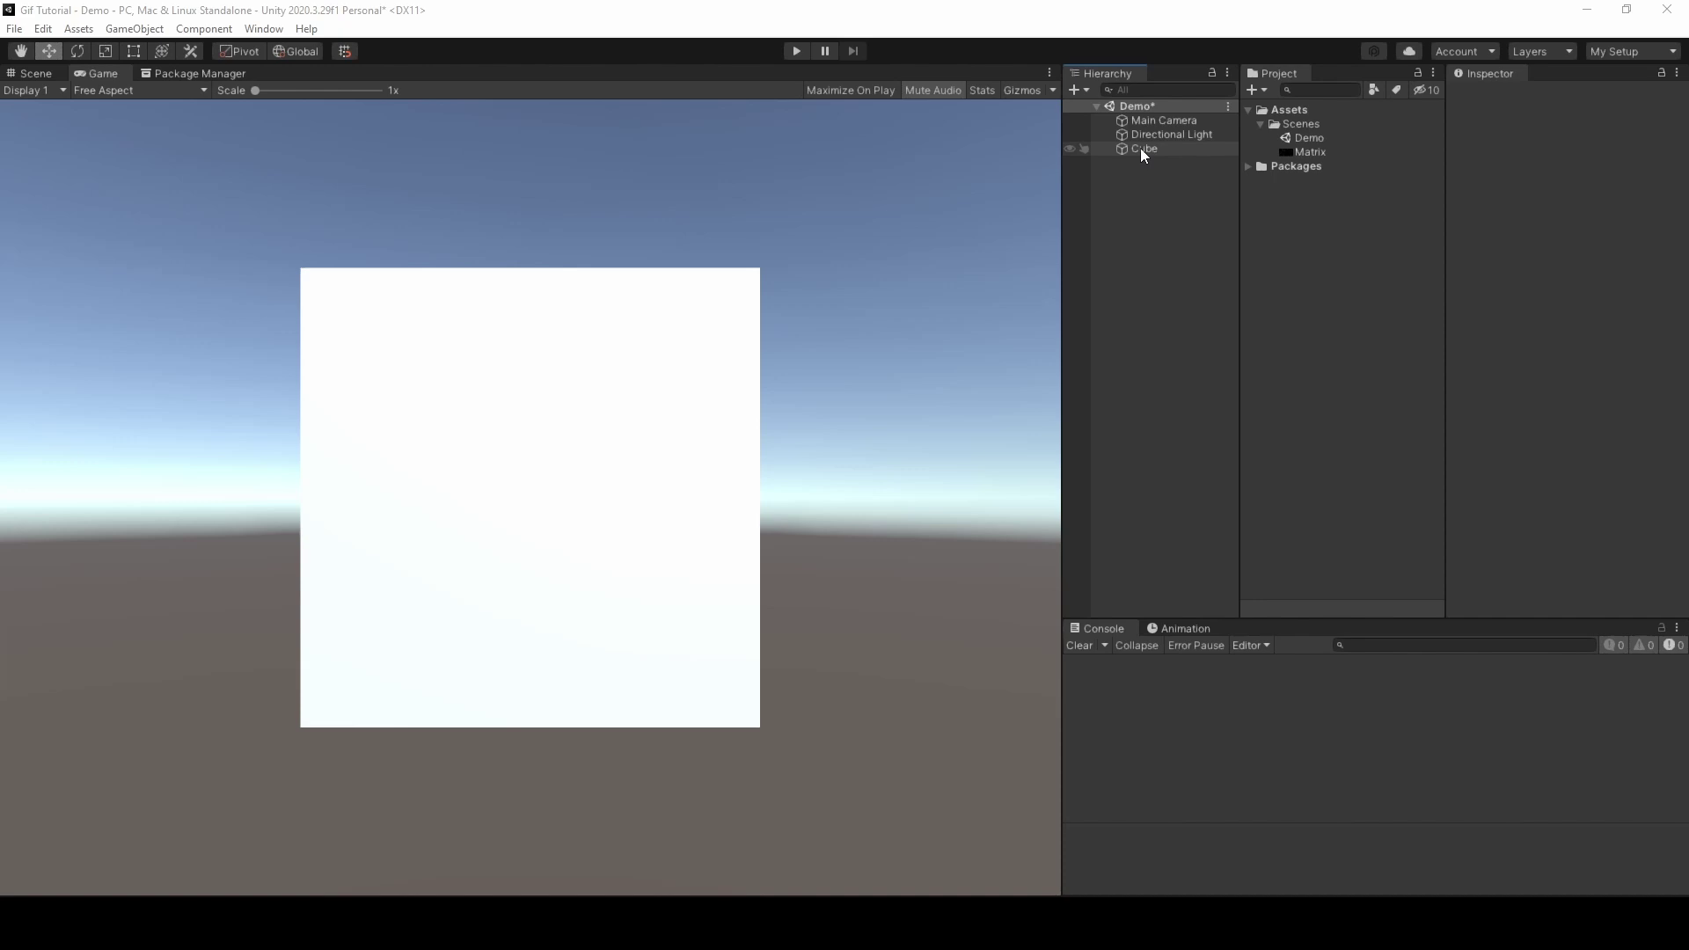
Add a Video Player object to the scene from the Hierarchy's Video menu
right_click(1161, 219)
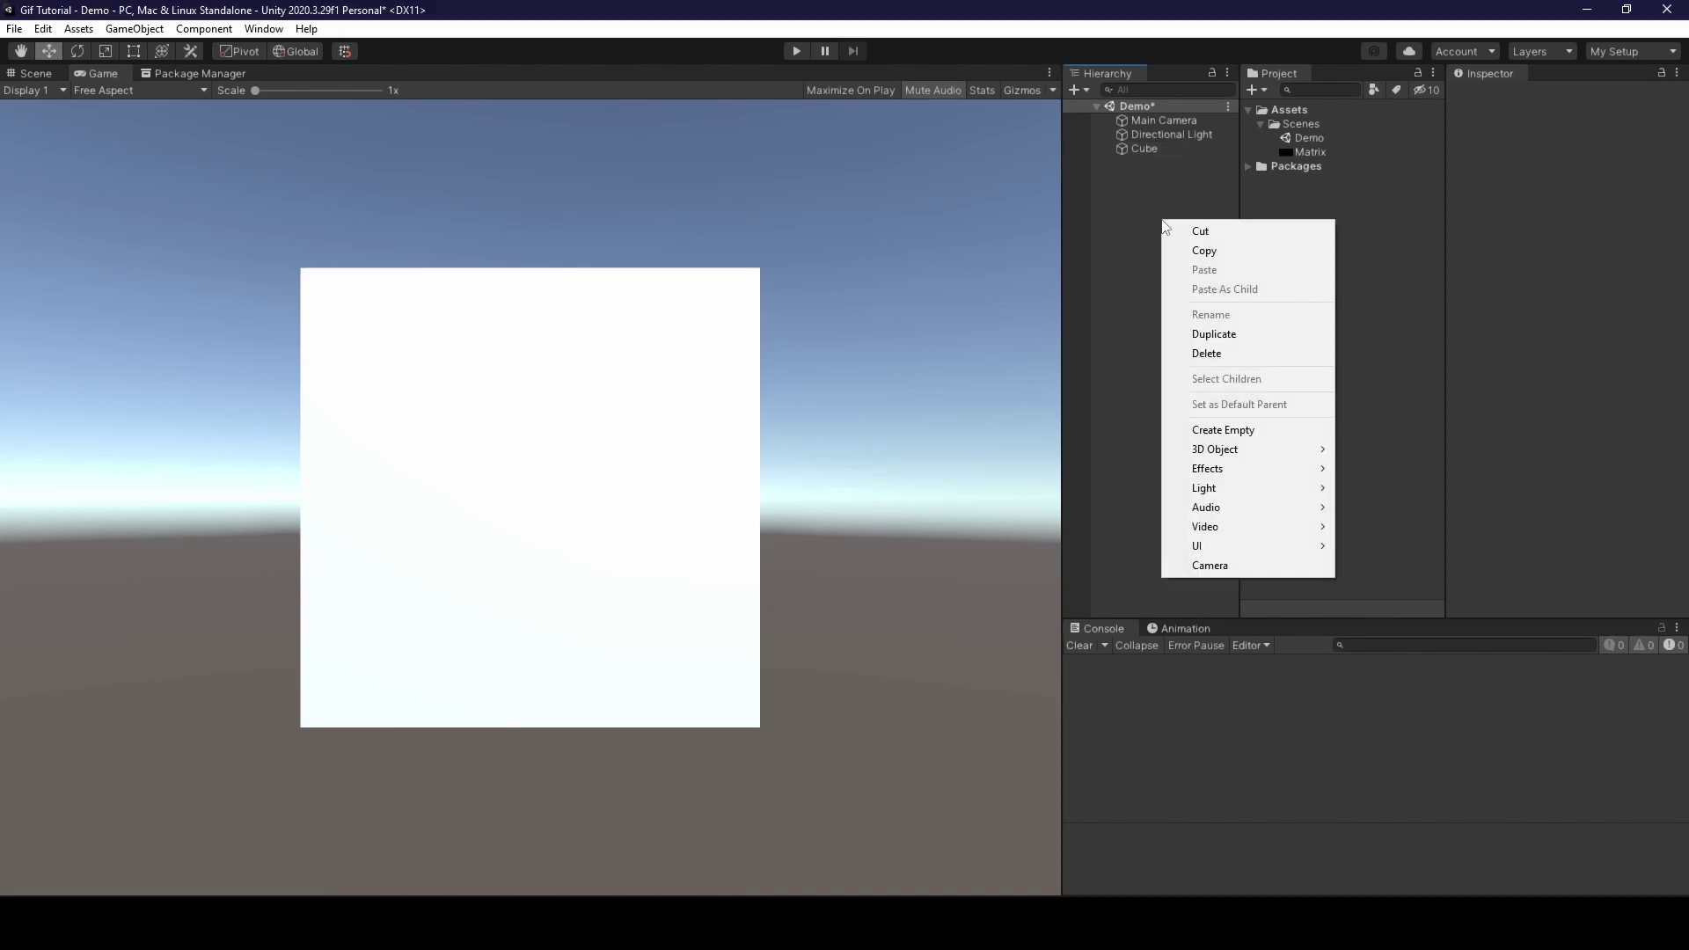
mouse_move(1251, 528)
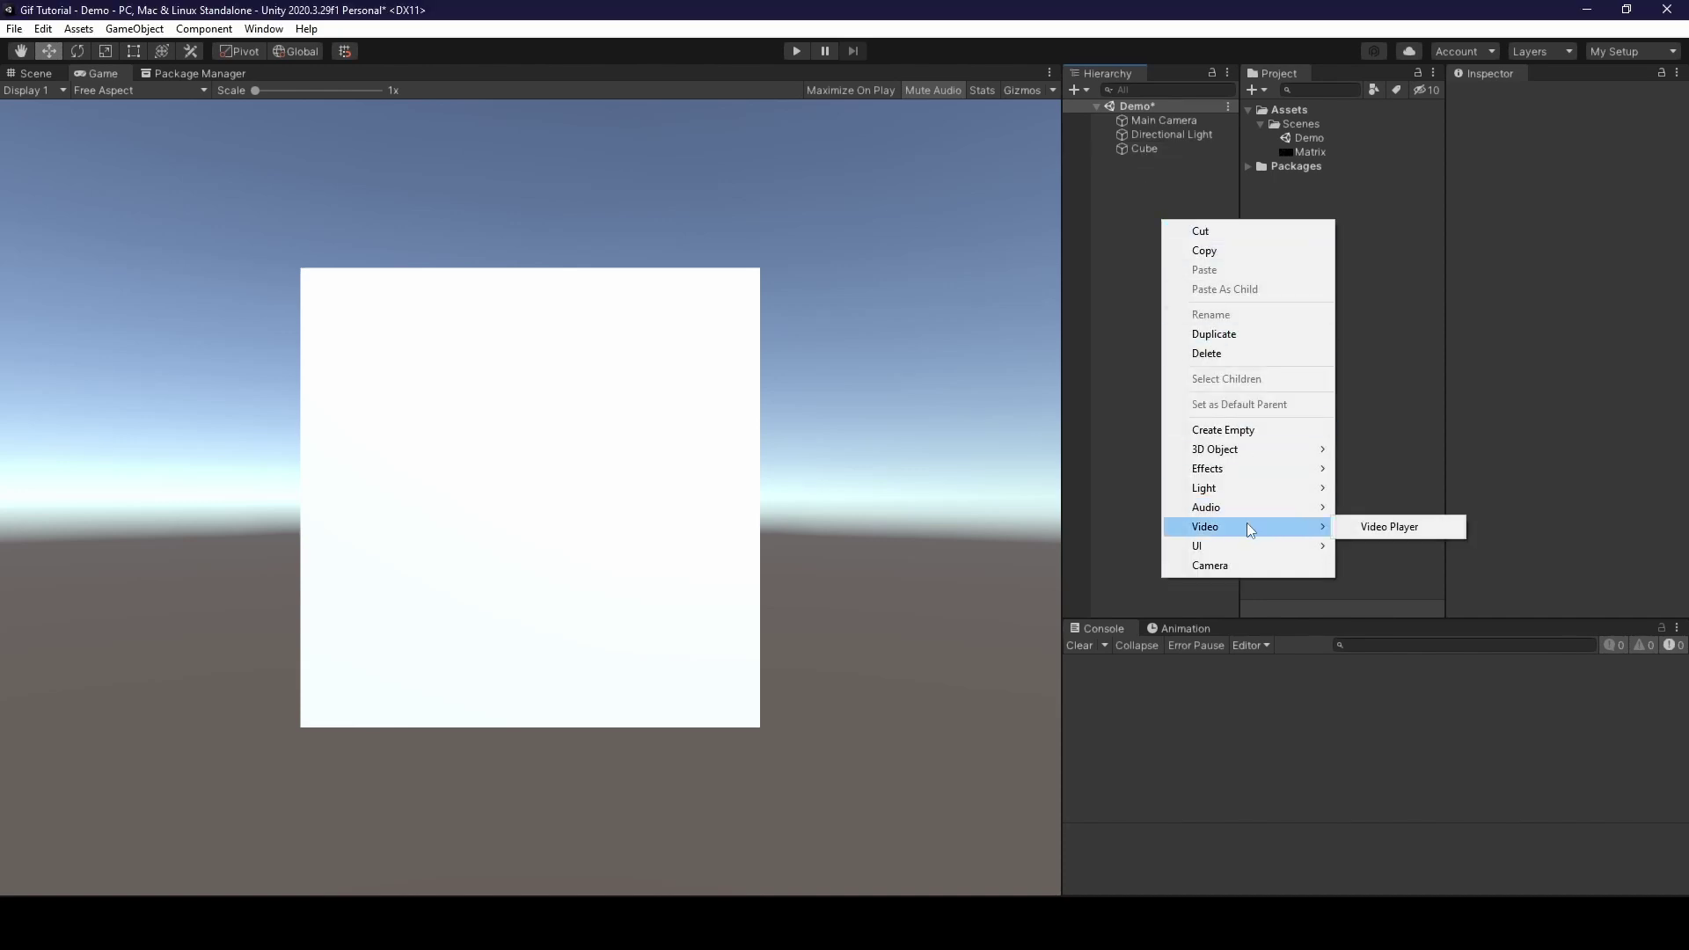
left_click(1441, 527)
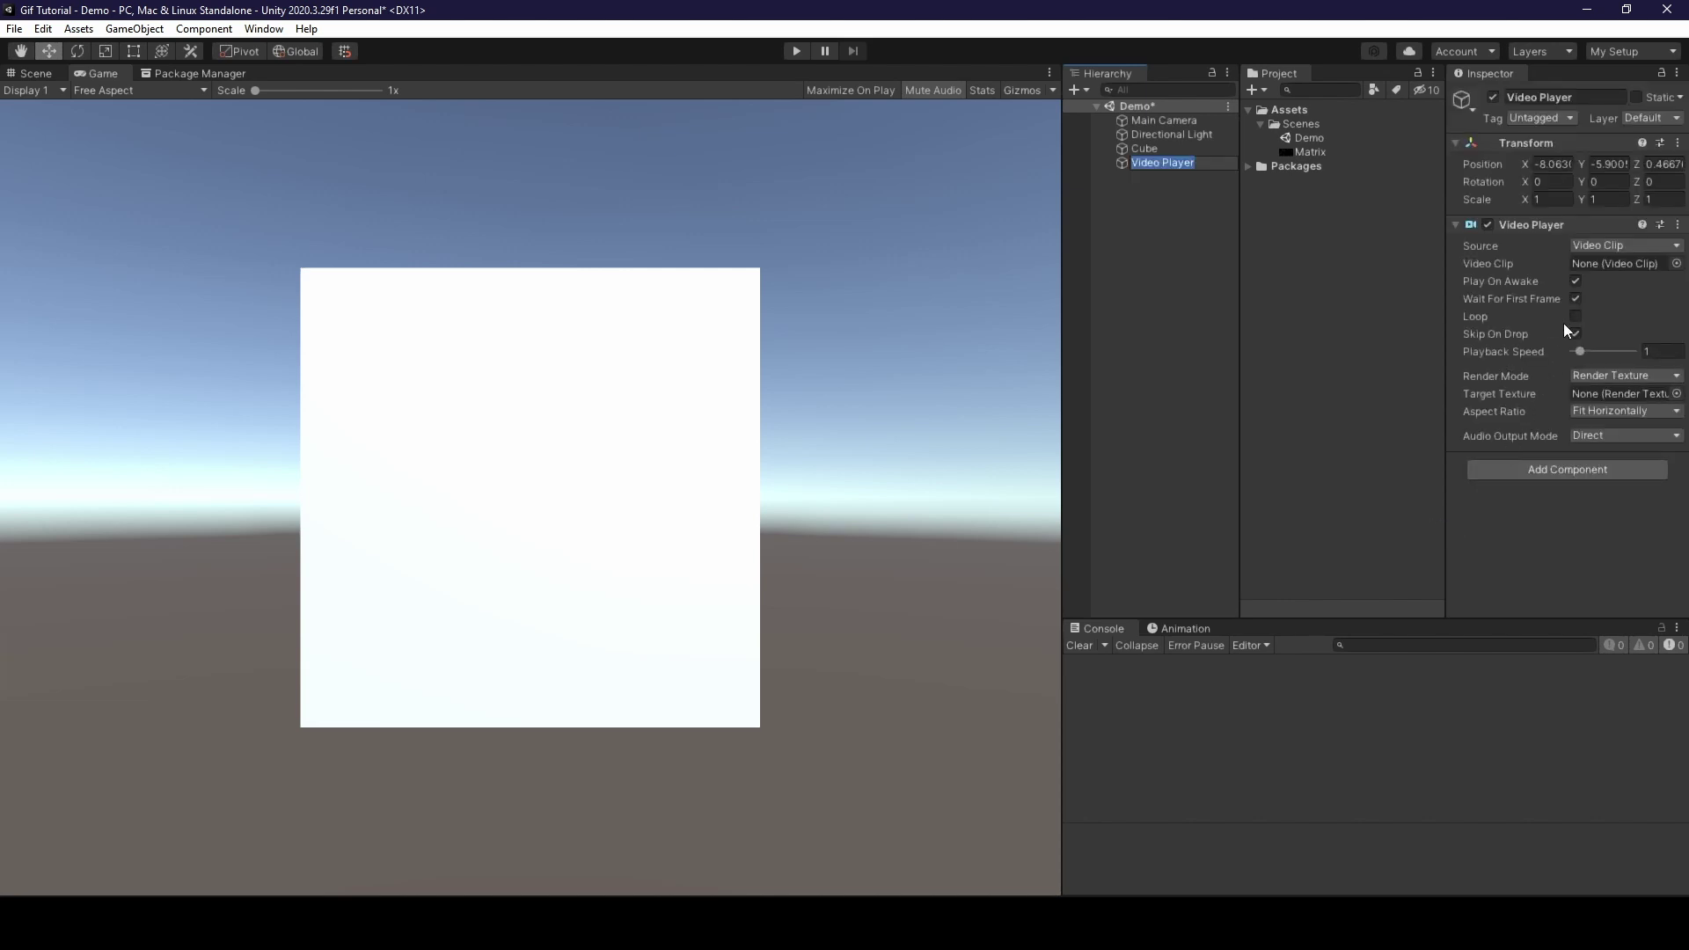
Assign the Matrix clip as the Video Player's Video Clip
left_click(1677, 265)
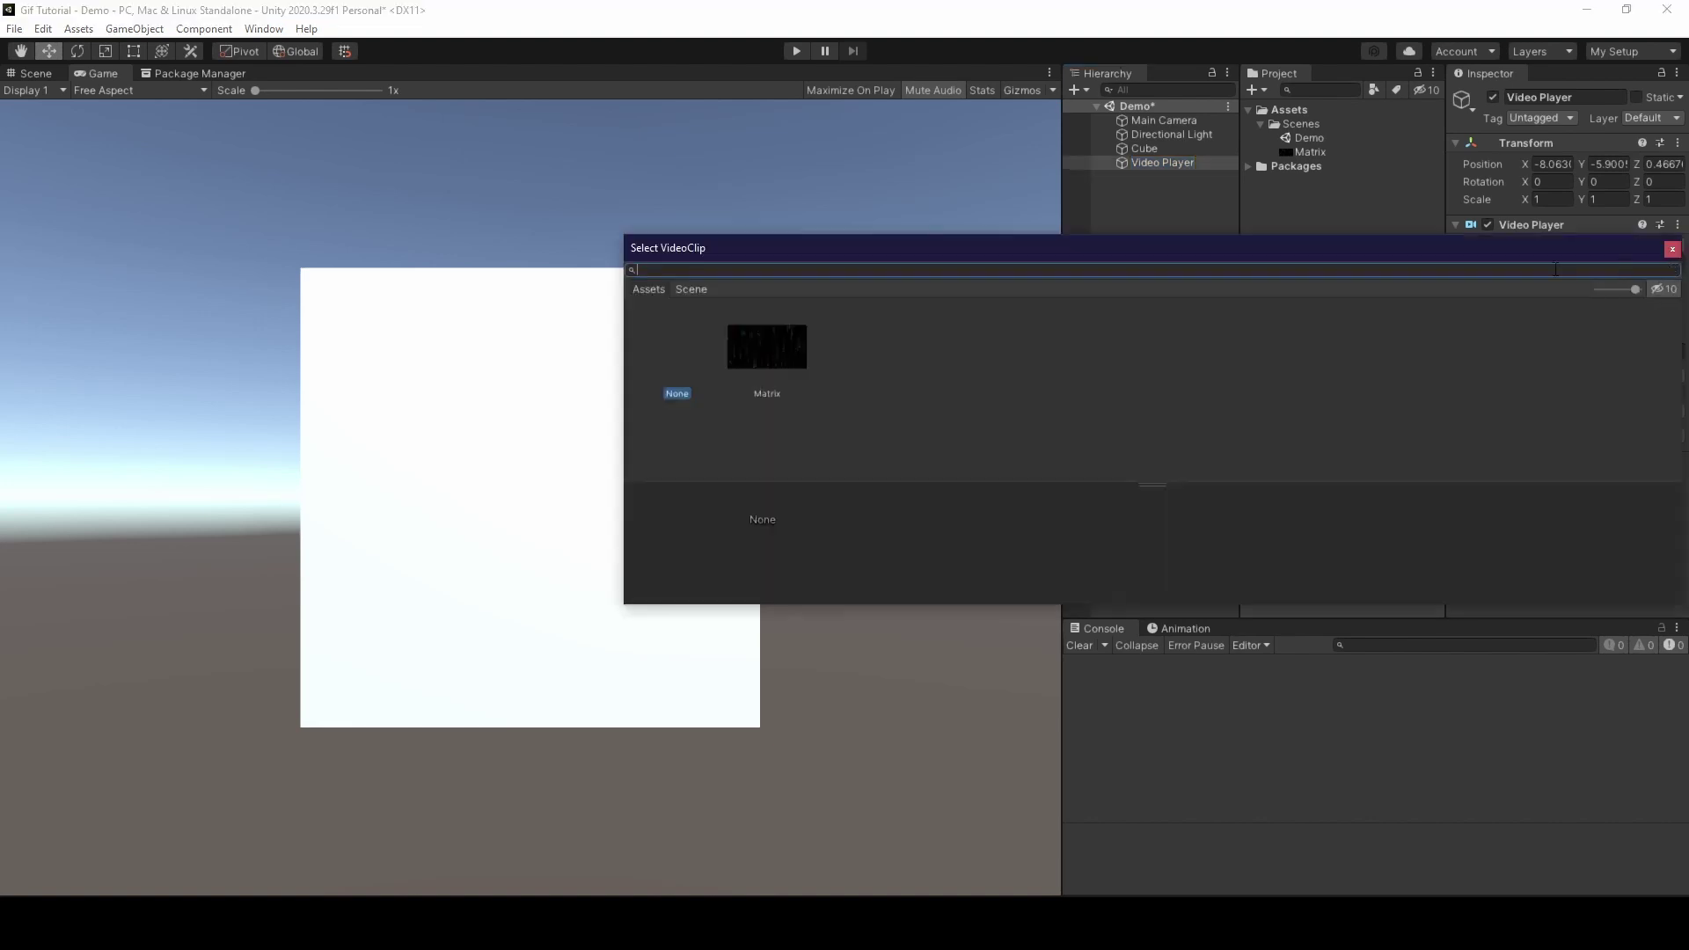
left_click(779, 352)
double_click(788, 356)
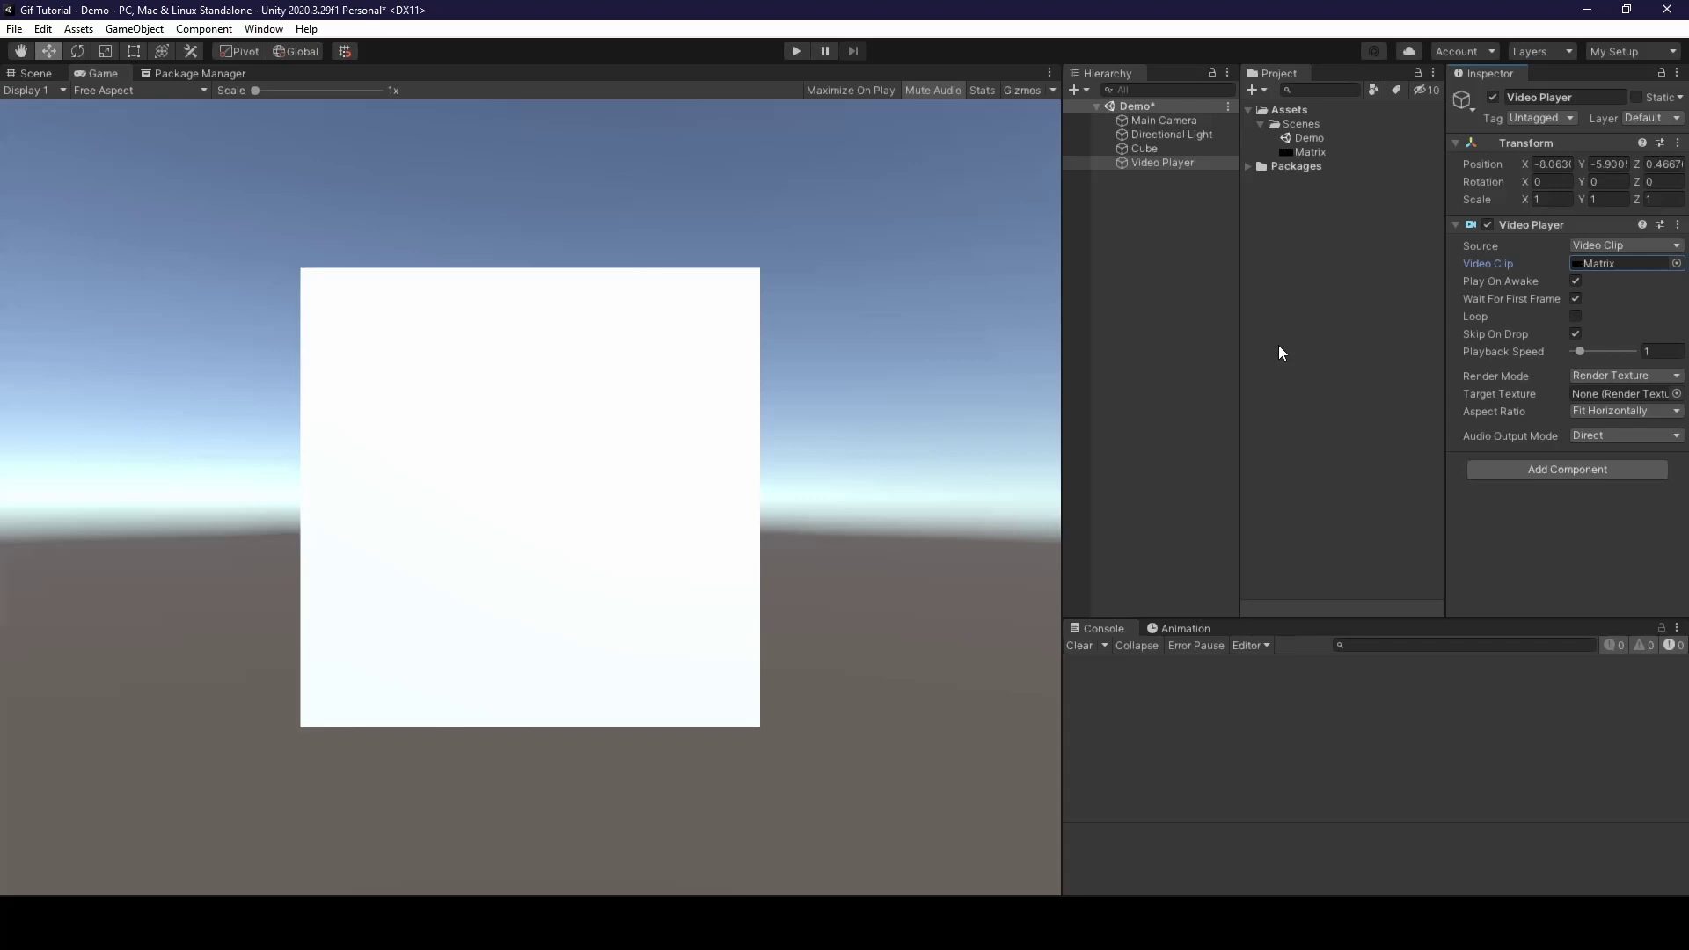
Turn on Loop, set Render Mode to Material Override, and assign the Cube as renderer
left_click(1577, 316)
left_click(1623, 379)
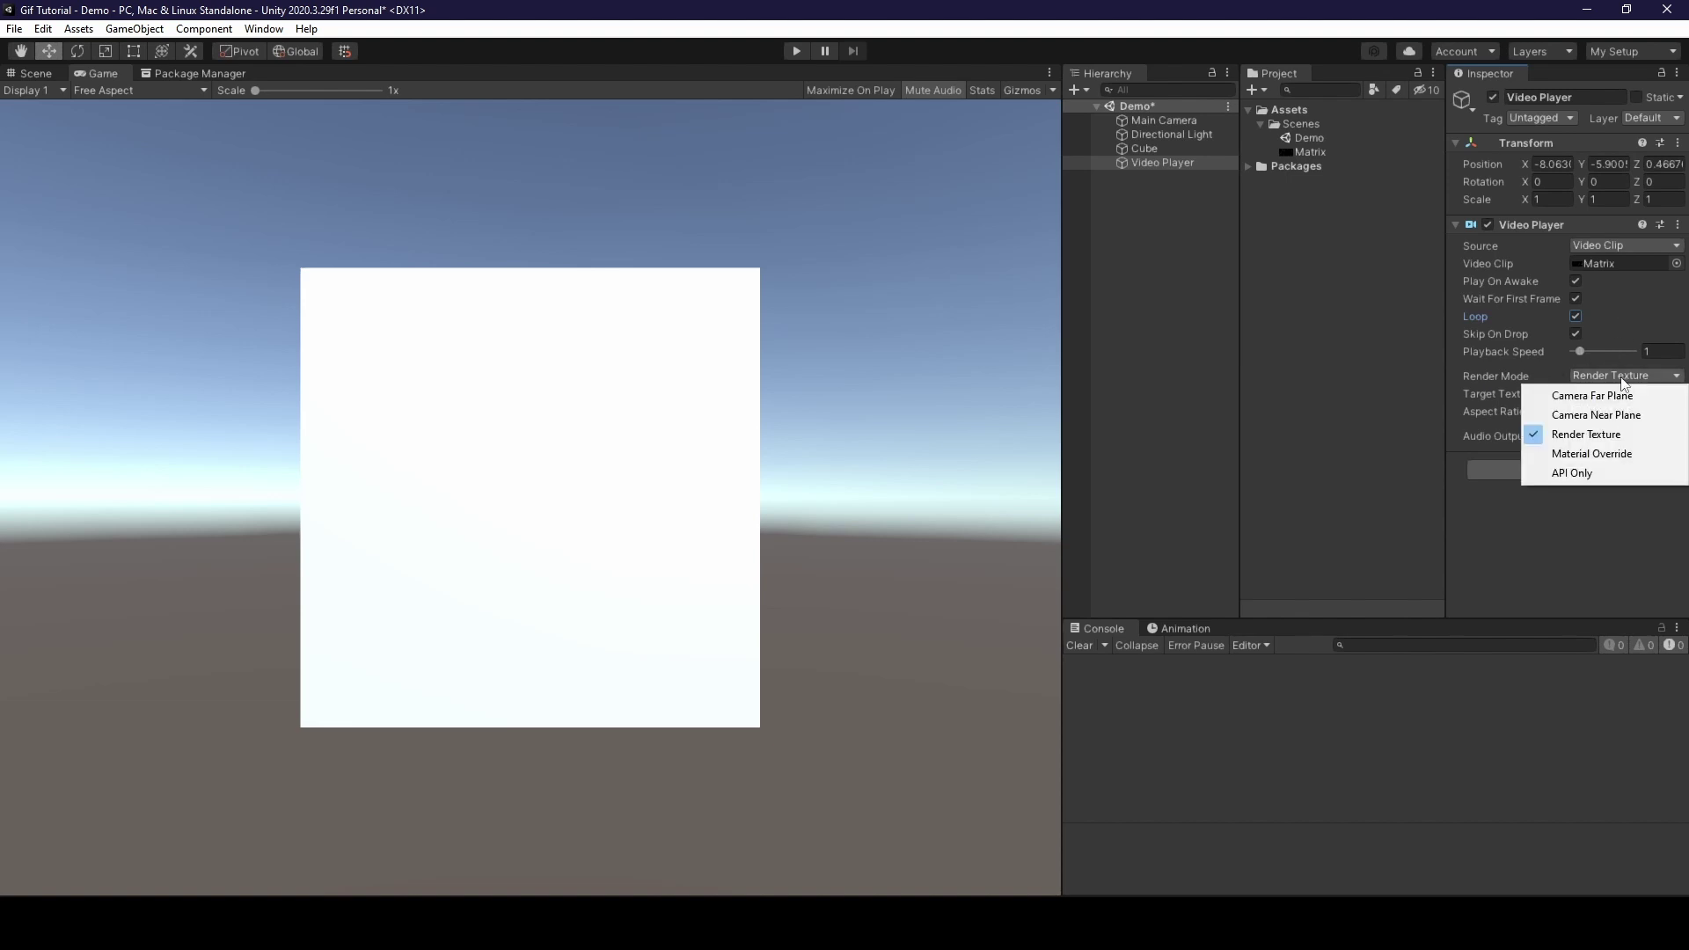
left_click(1599, 462)
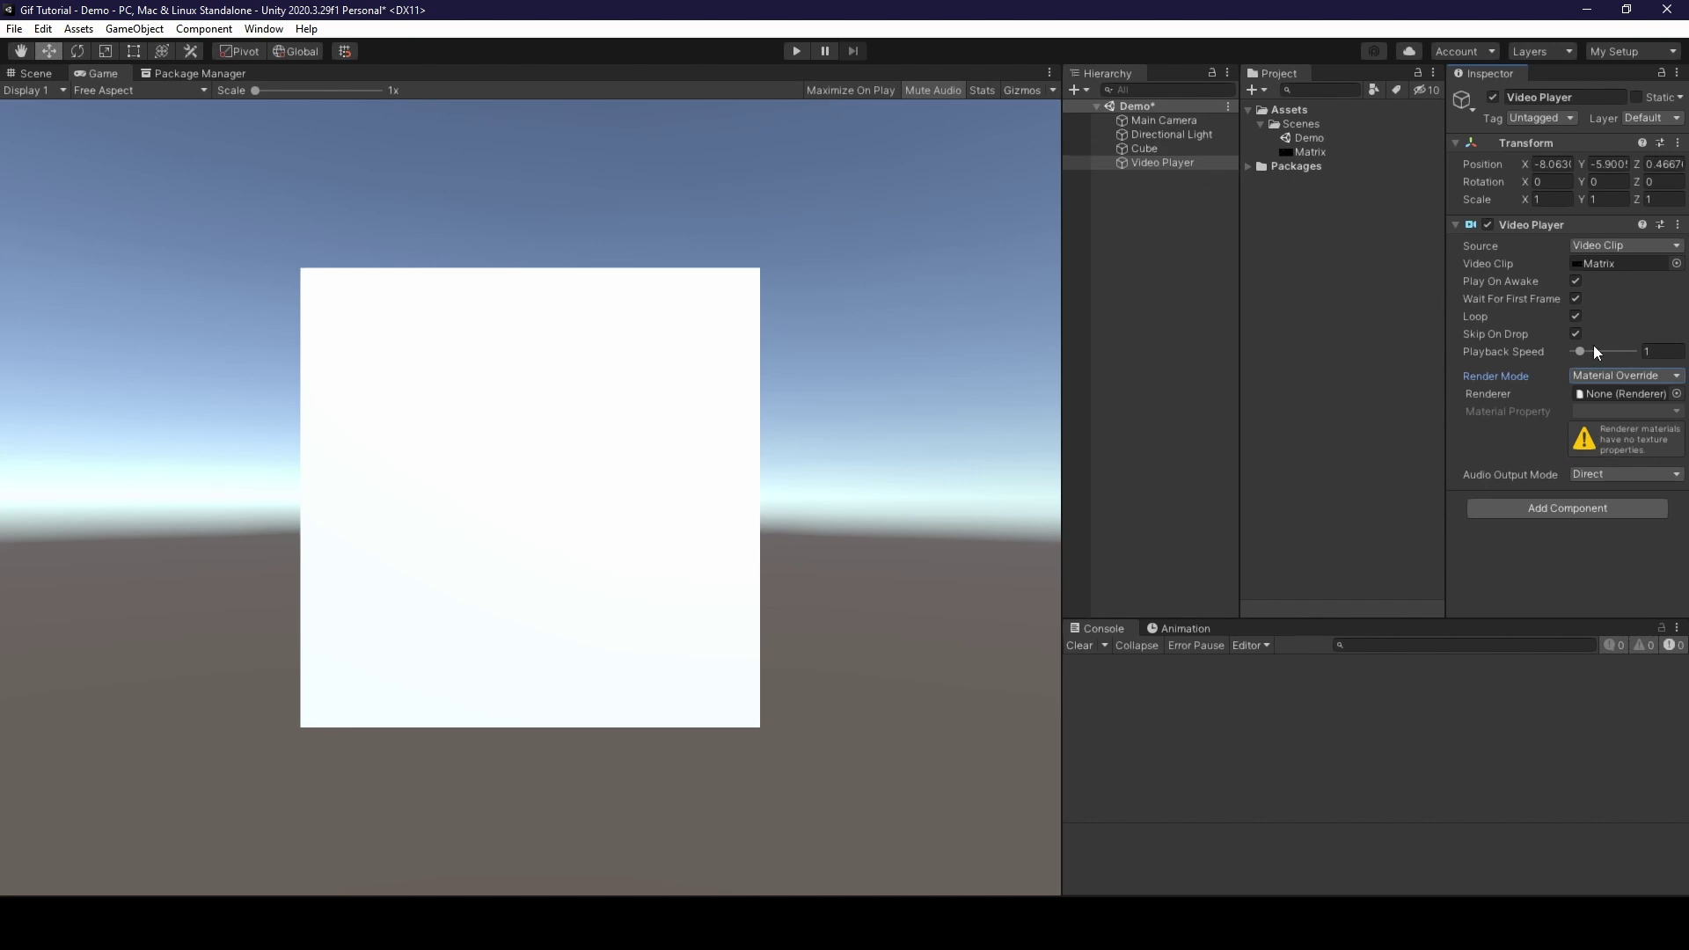
left_click(1676, 394)
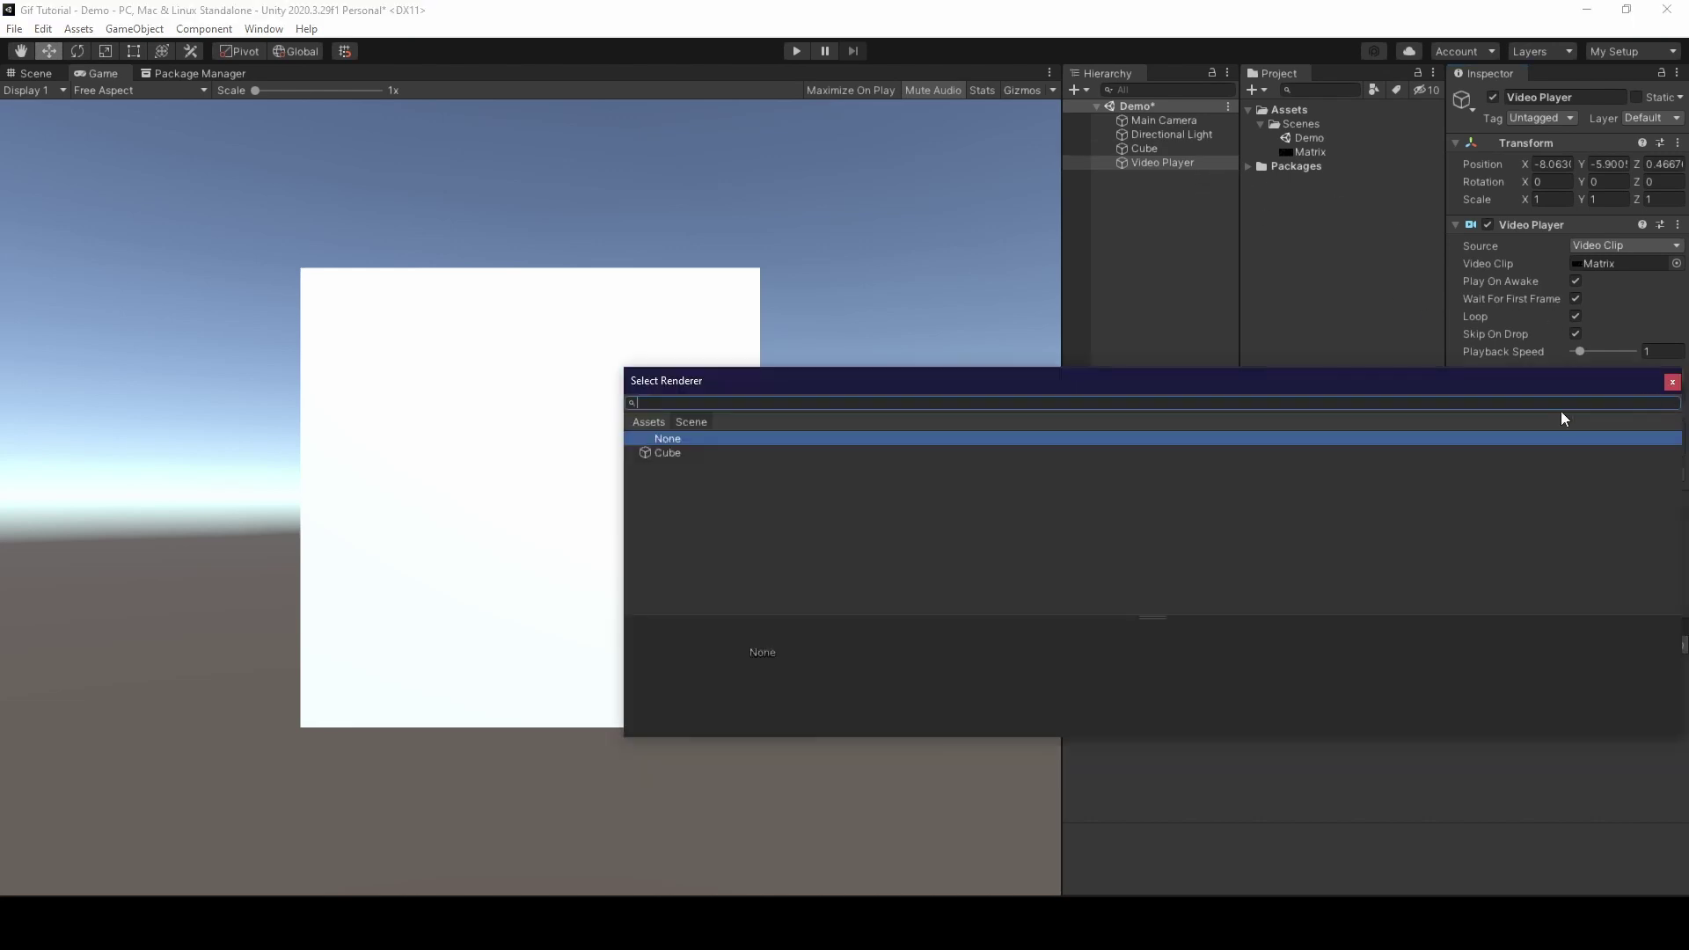
double_click(663, 455)
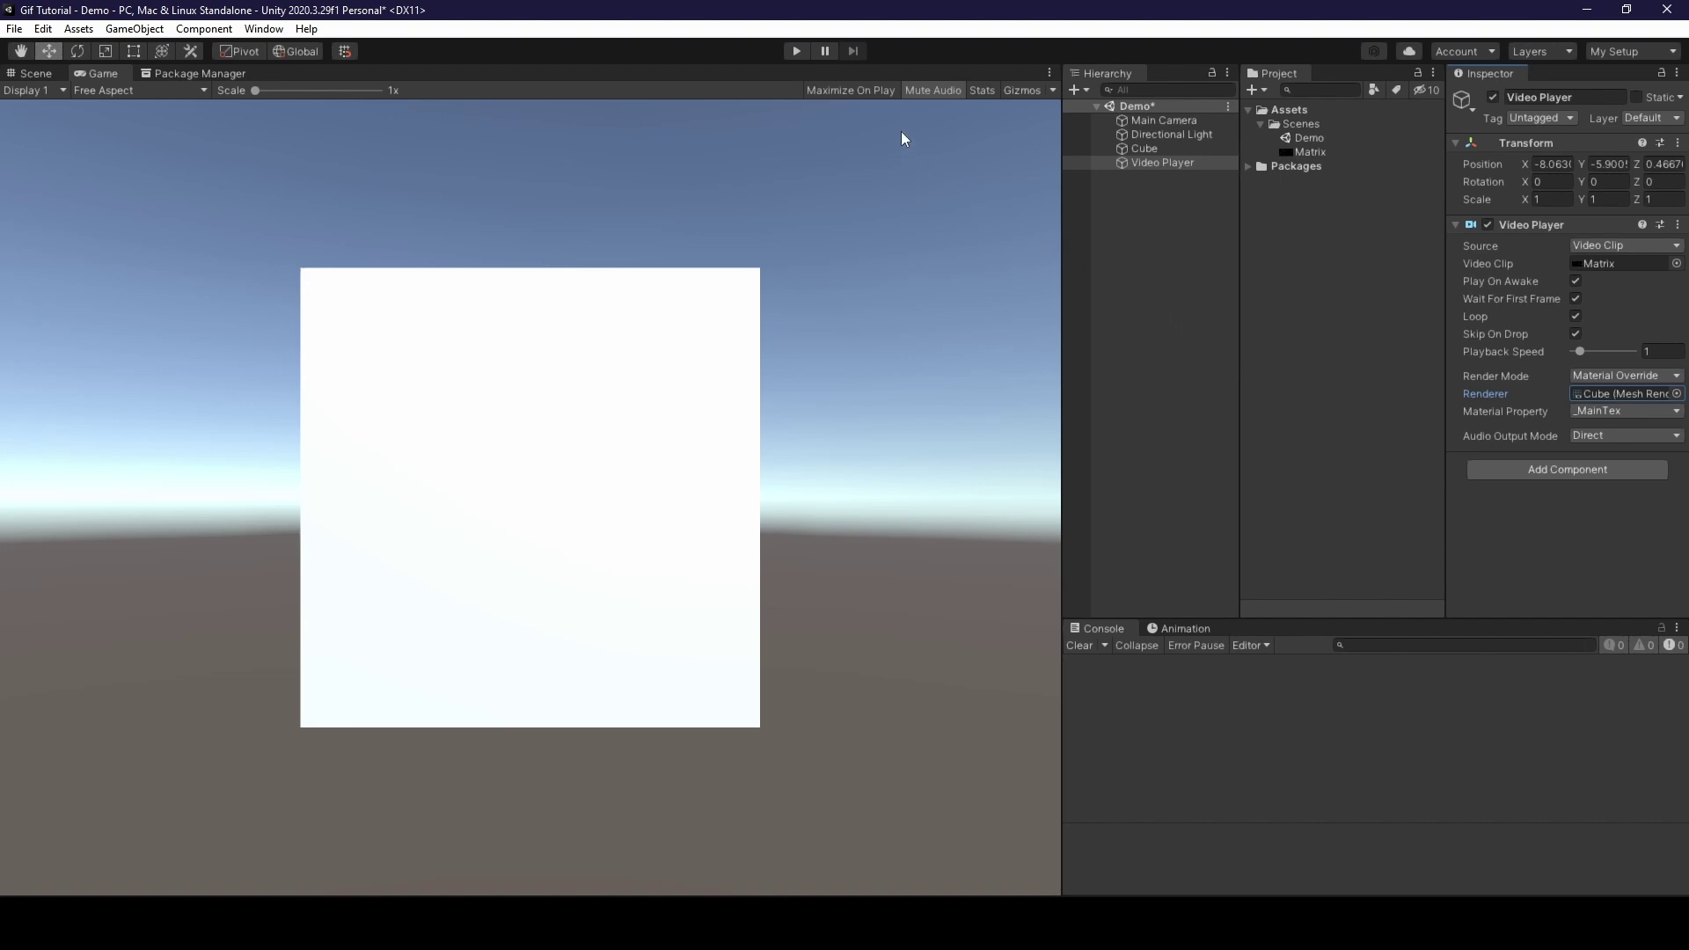
left_click(796, 55)
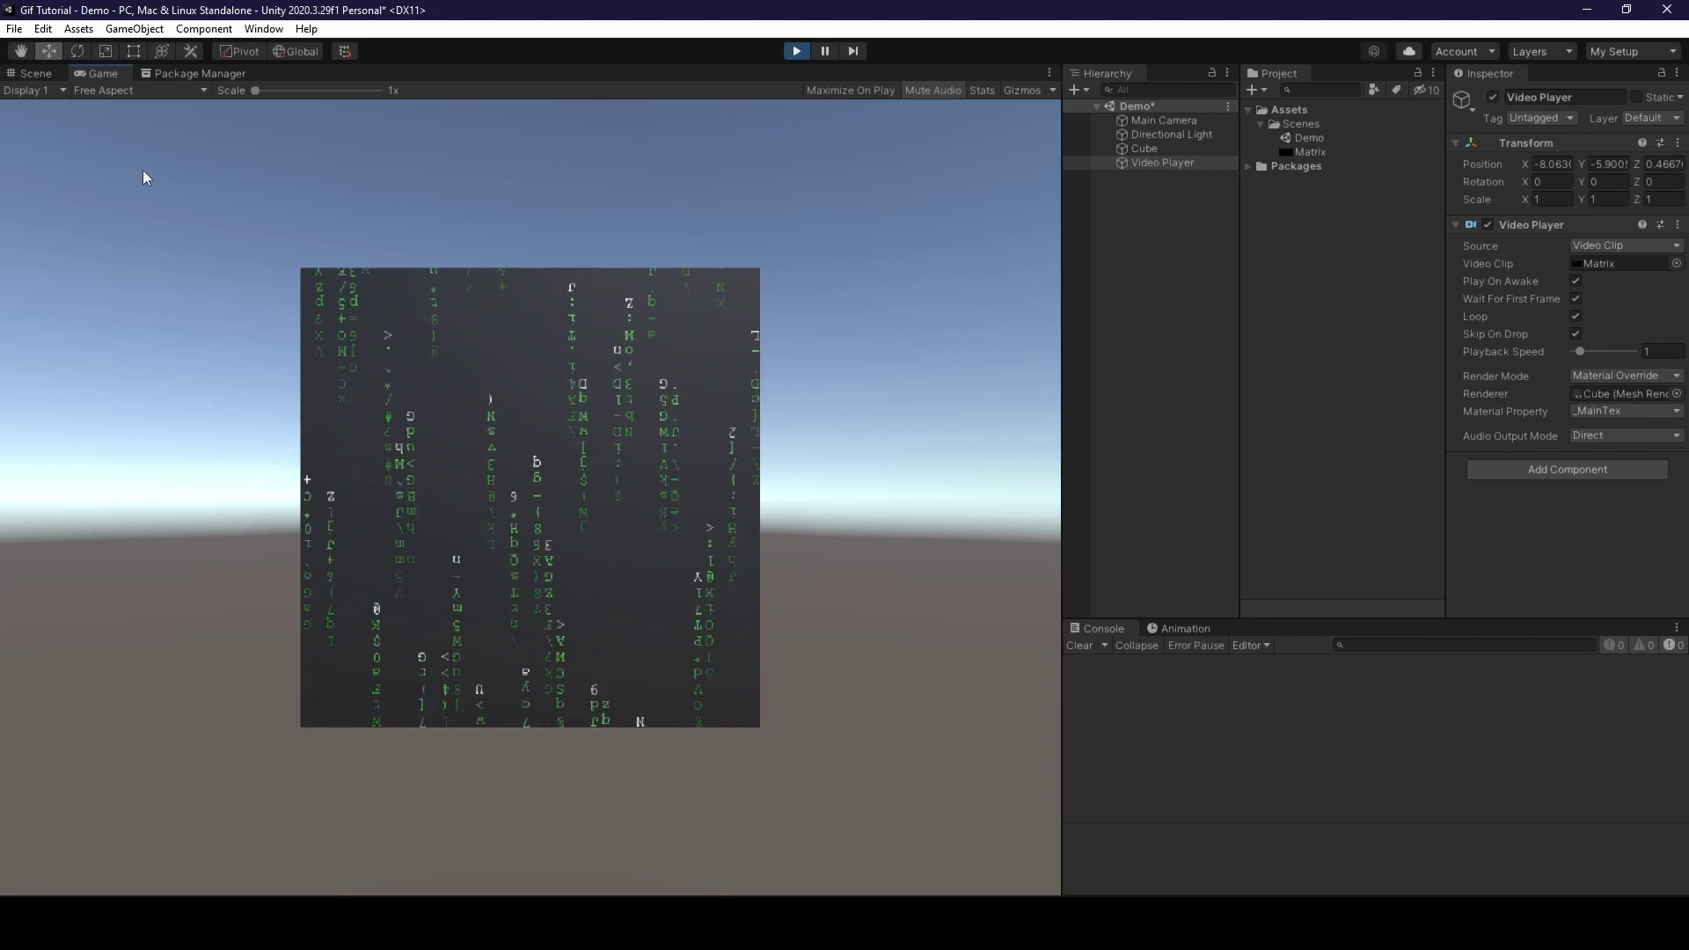
left_click(35, 77)
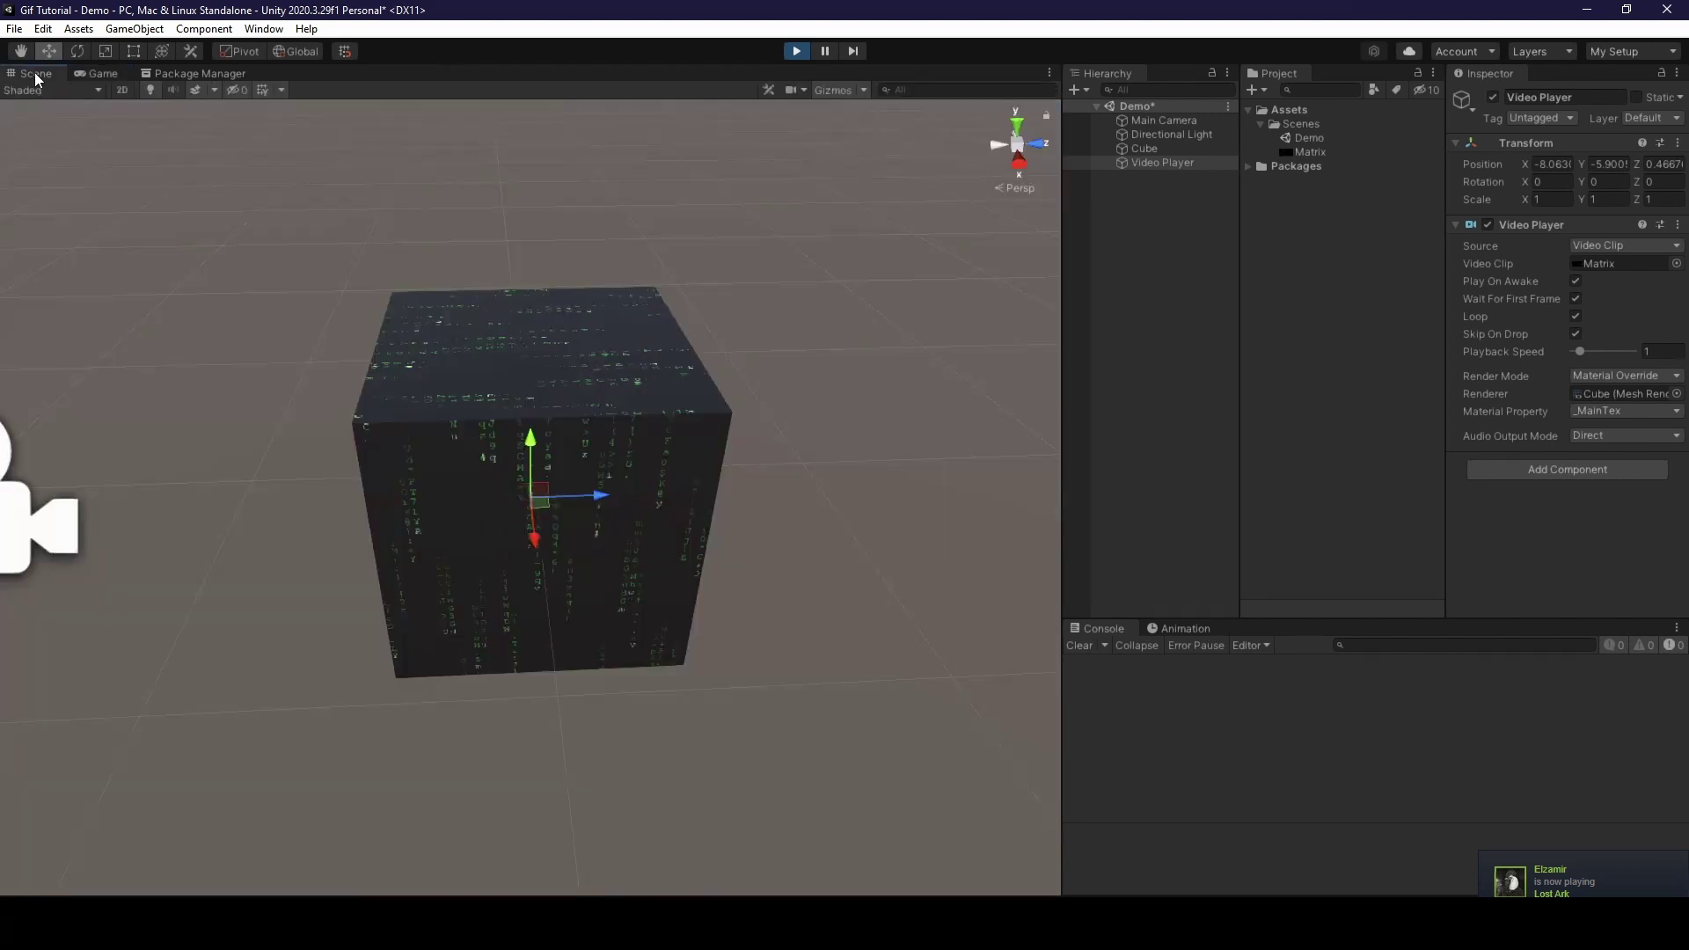
right_click_drag(437, 272, 361, 290)
right_click_drag(616, 230, 653, 227)
left_click(797, 56)
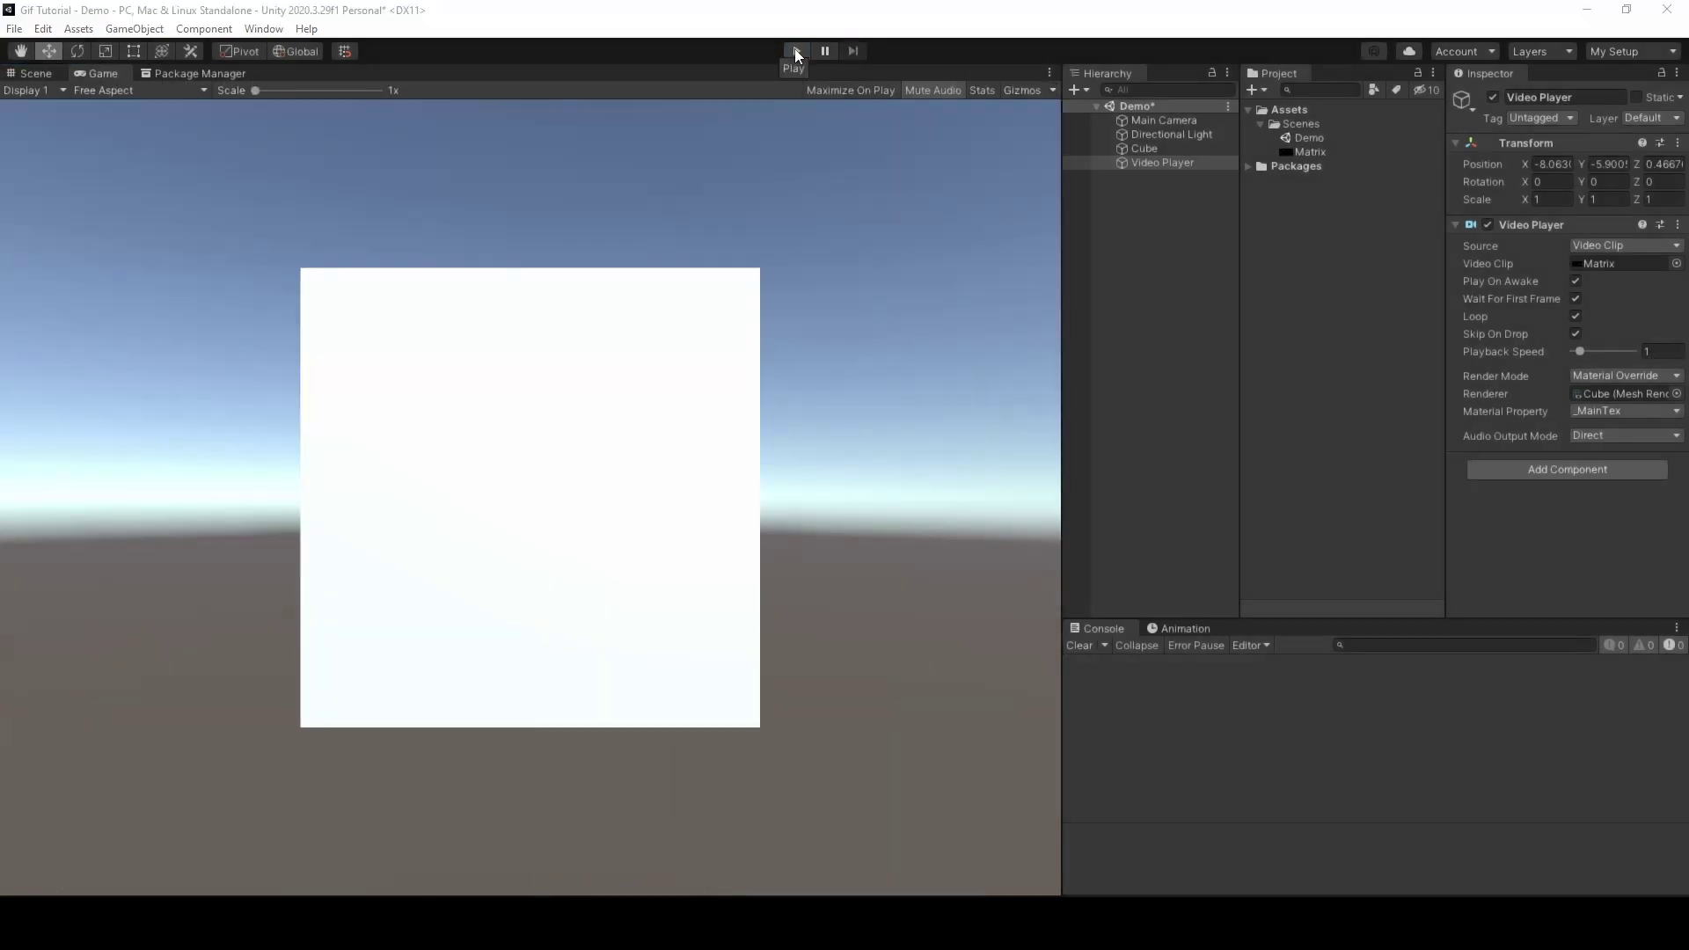